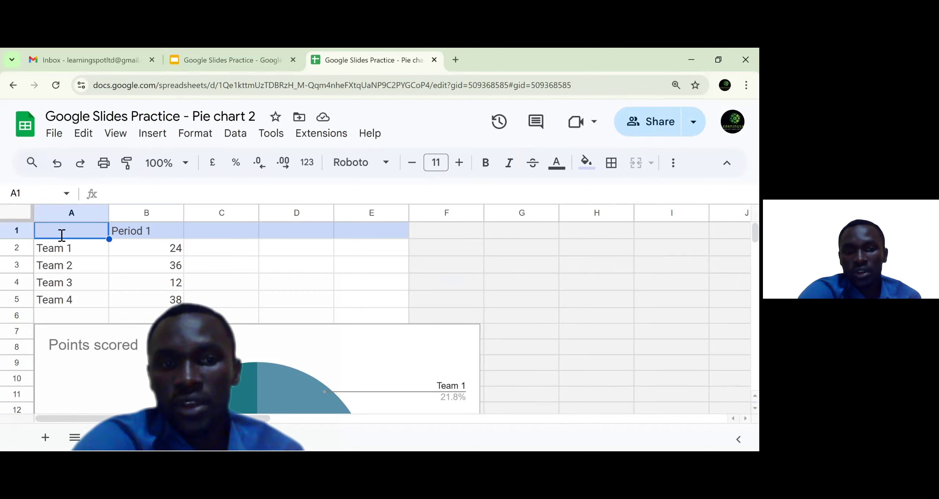
Enter the column headers Products in cell A1 and Sold Quantity in cell B1.
type("Products")
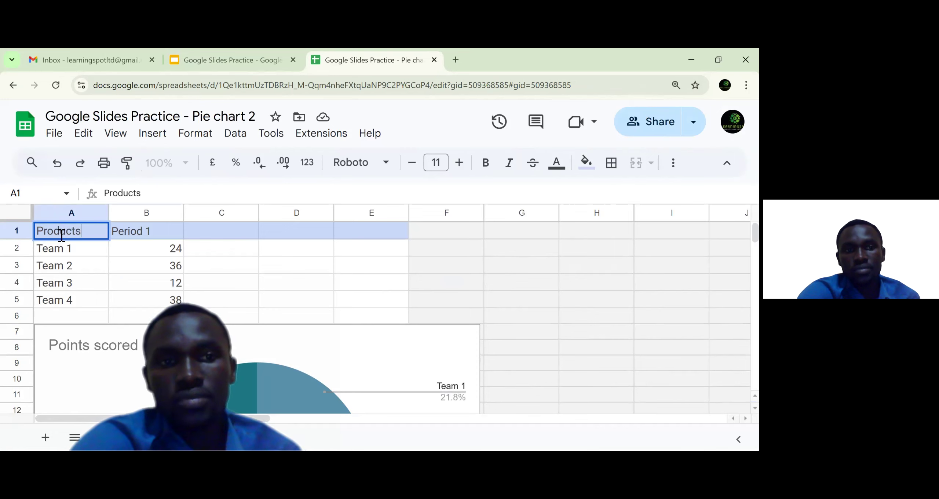
left_click(149, 235)
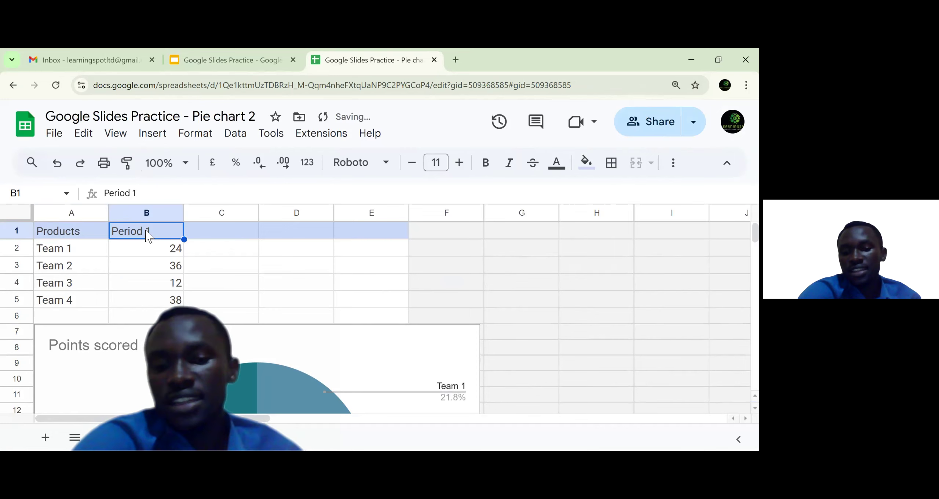
type("Sold")
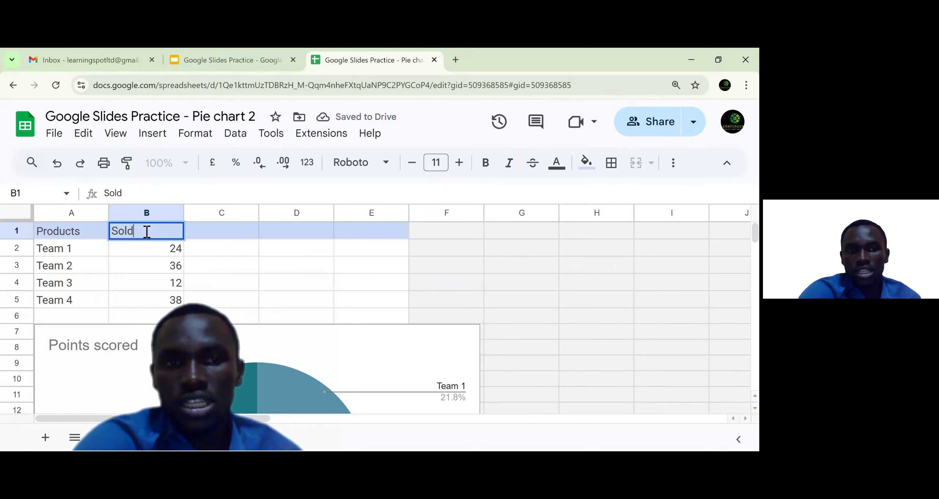
type(" Quantity")
left_click(325, 266)
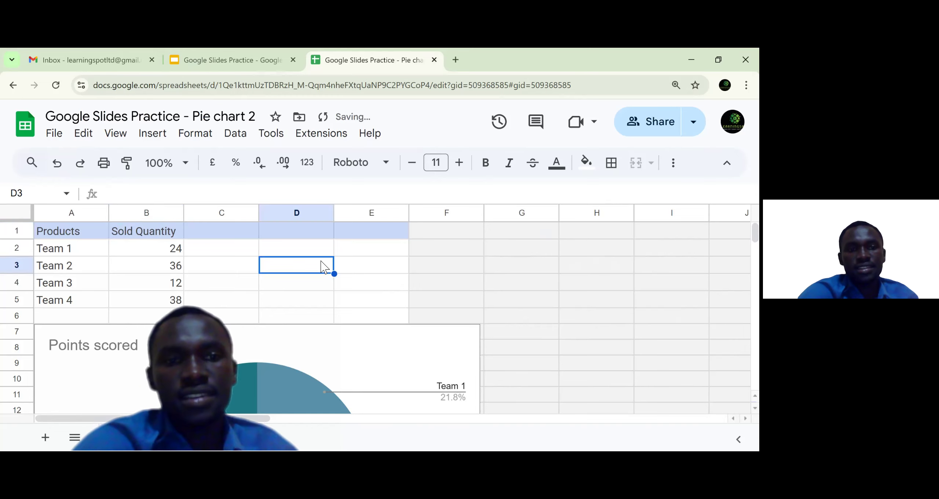
left_click(98, 347)
scroll(98, 348, "down", 2)
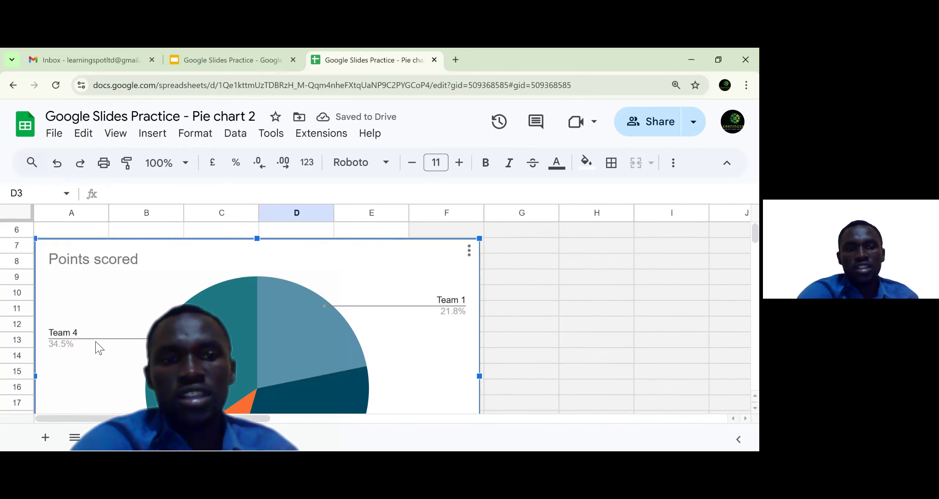
double_click(105, 260)
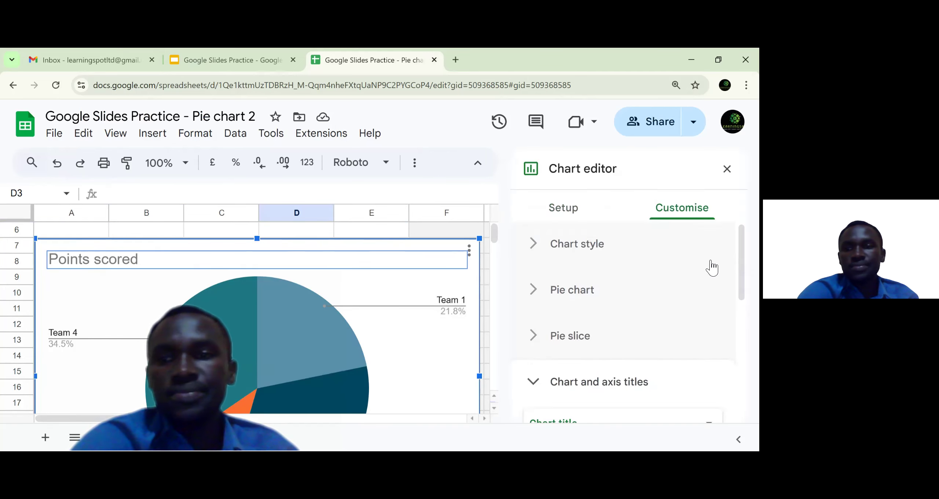
left_click(481, 323)
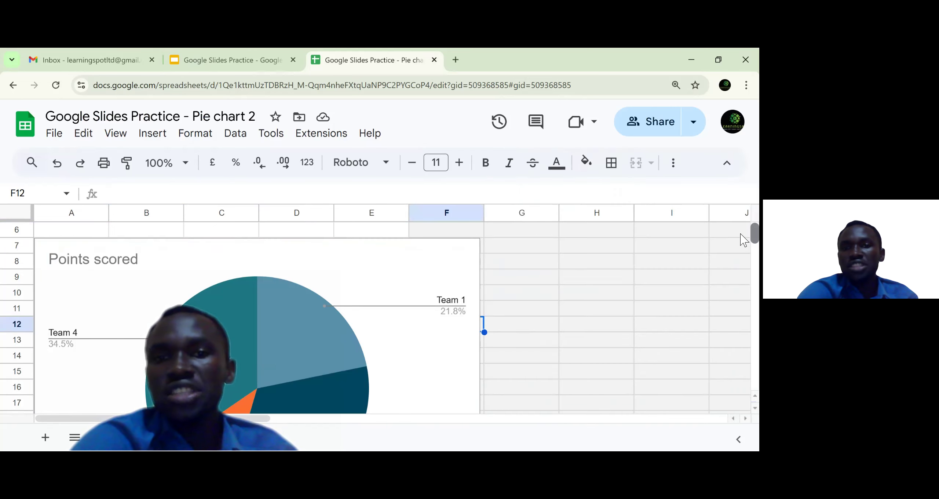
Replace the four team names in A2:A5 with Pants, Skirts, Shorts and T-shirts.
scroll(743, 236, "up", 2)
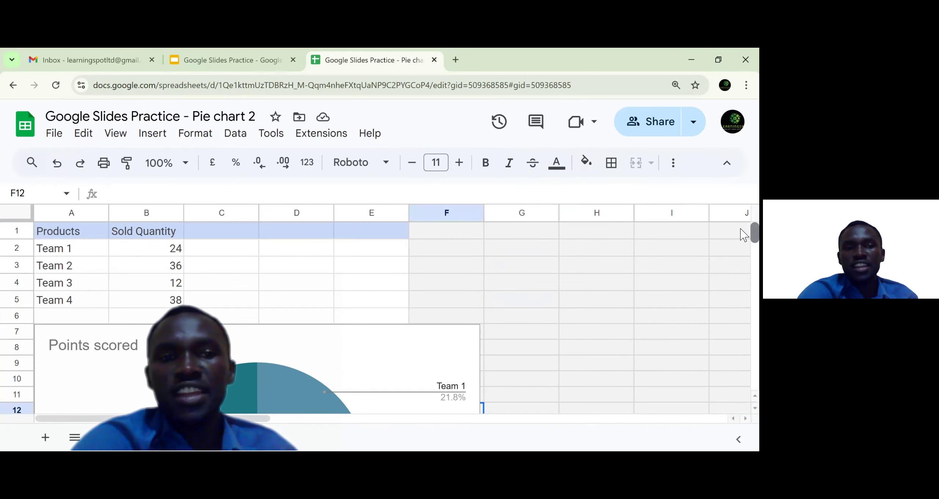
left_click(44, 248)
double_click(47, 249)
left_click_drag(102, 248, 2, 262)
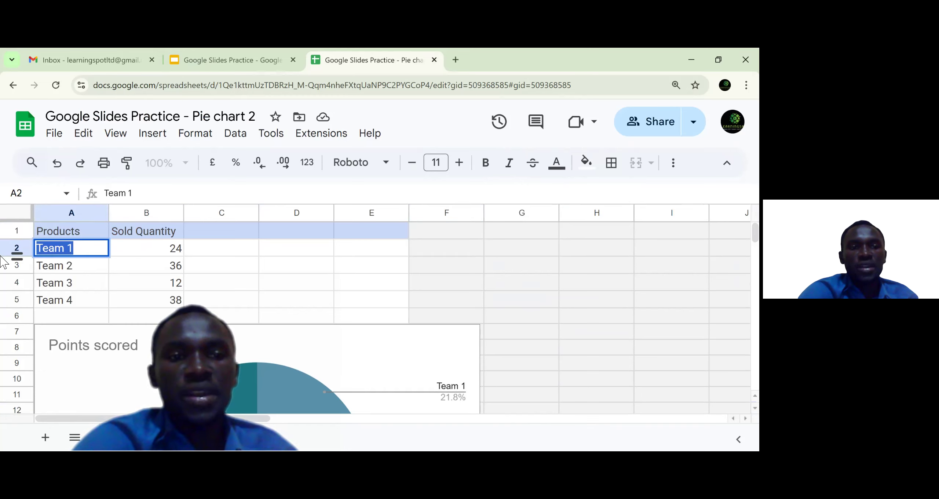
type("Pant")
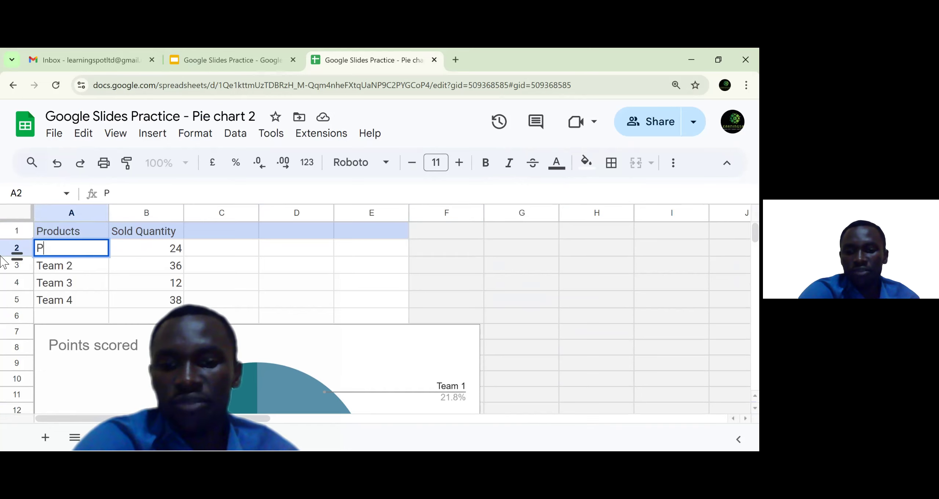
key("Return")
type("Skirts")
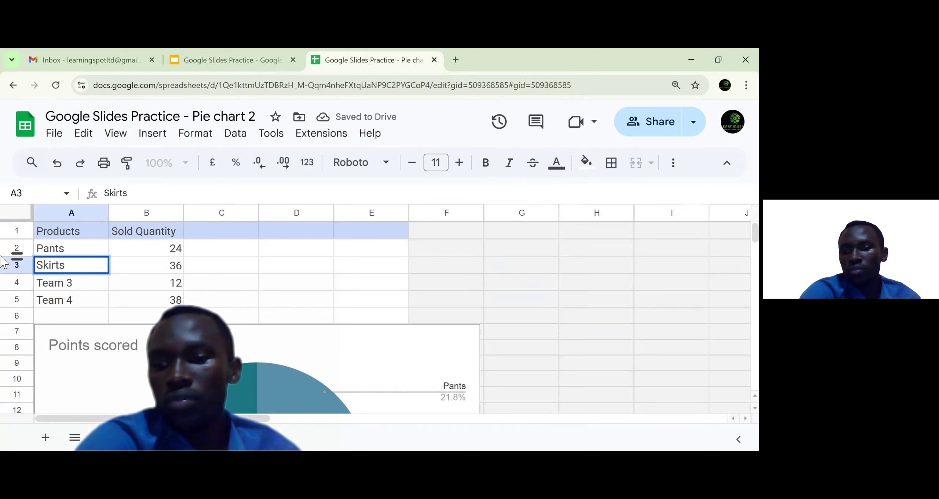
key("Return")
type("Shorts")
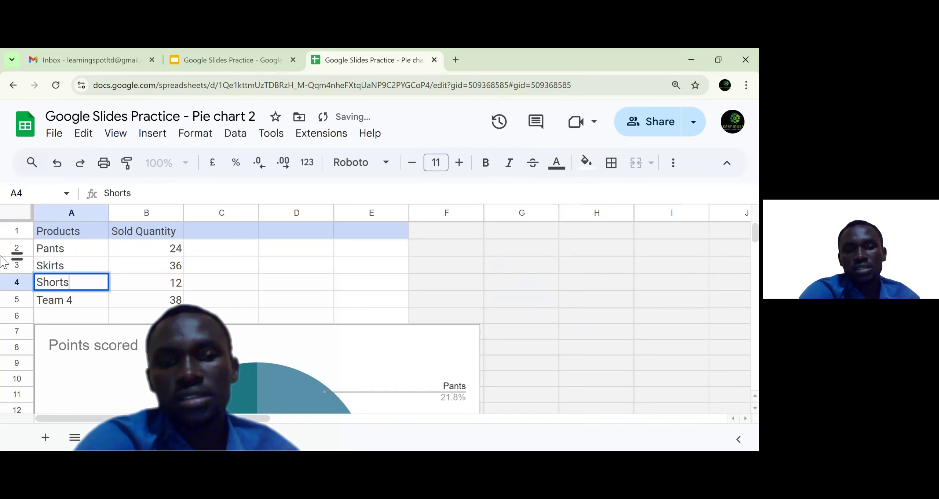
key("Return")
type("T-shirts")
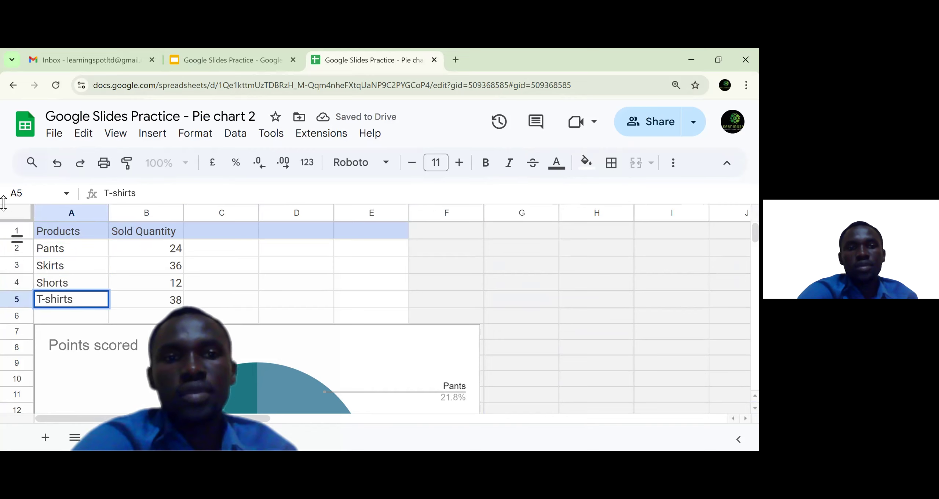
left_click(229, 289)
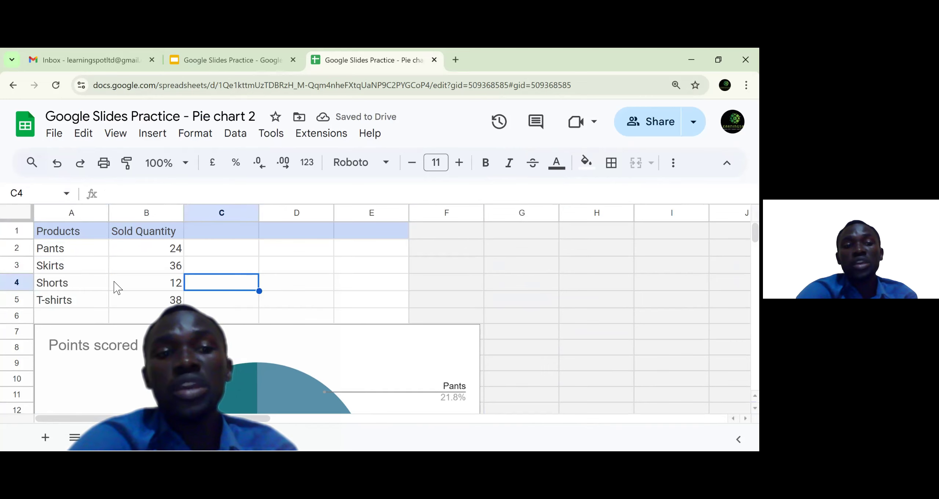
Set the sold quantities in B2:B5 to 1000 for Pants, 4000 for Skirts, 4000 for Shorts and 3500 for T-shirts.
left_click(152, 247)
type("1")
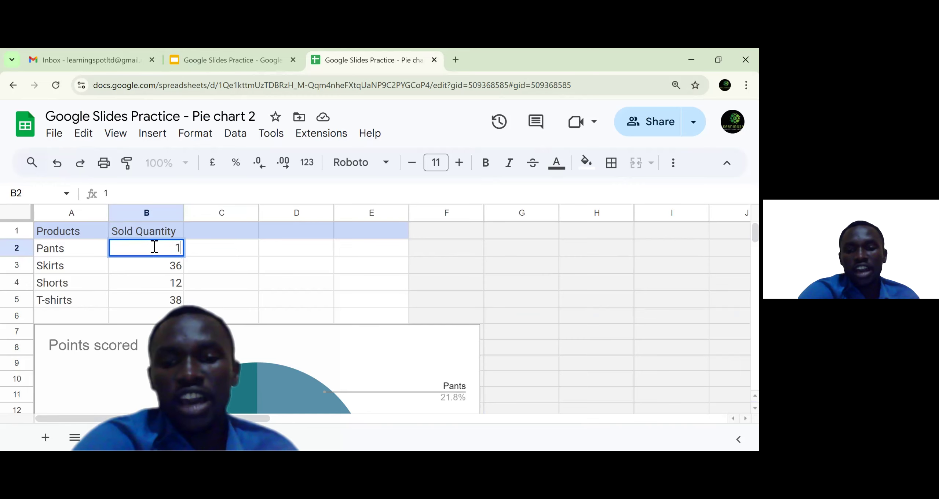
type("000")
key("Return")
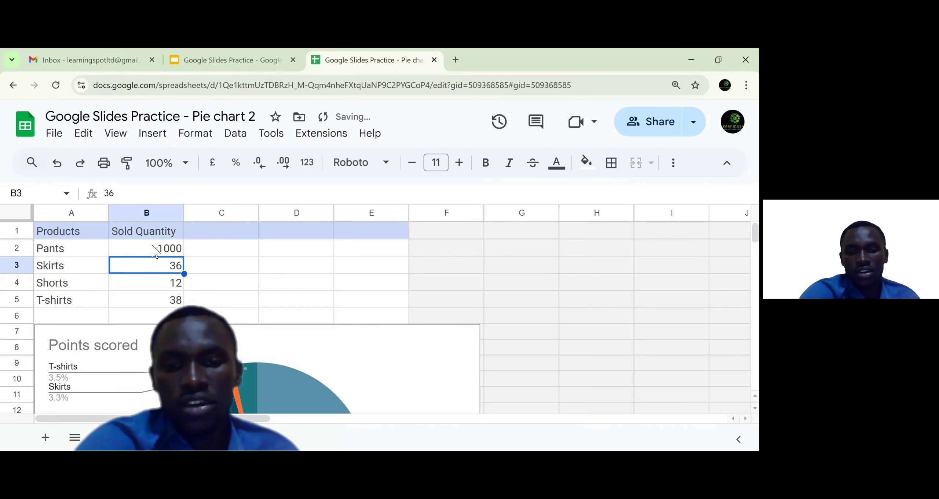
type("4000")
key("Return")
type("40")
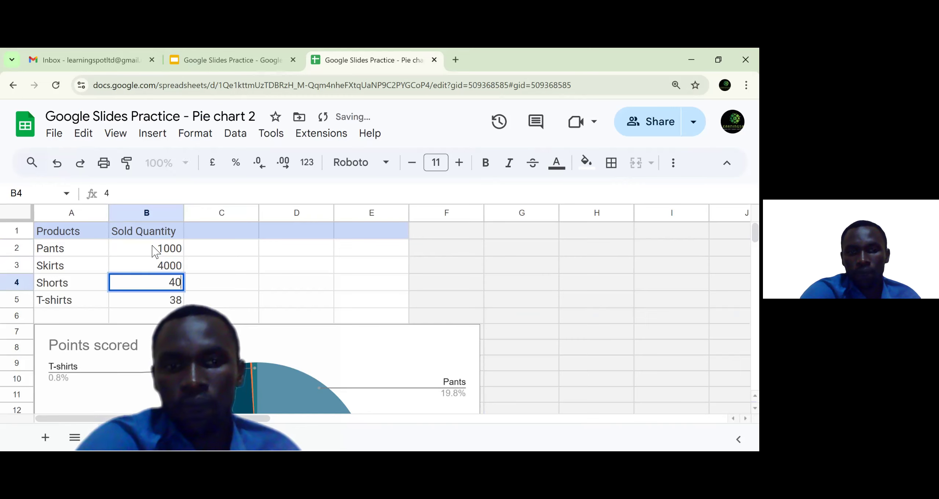
key("Return")
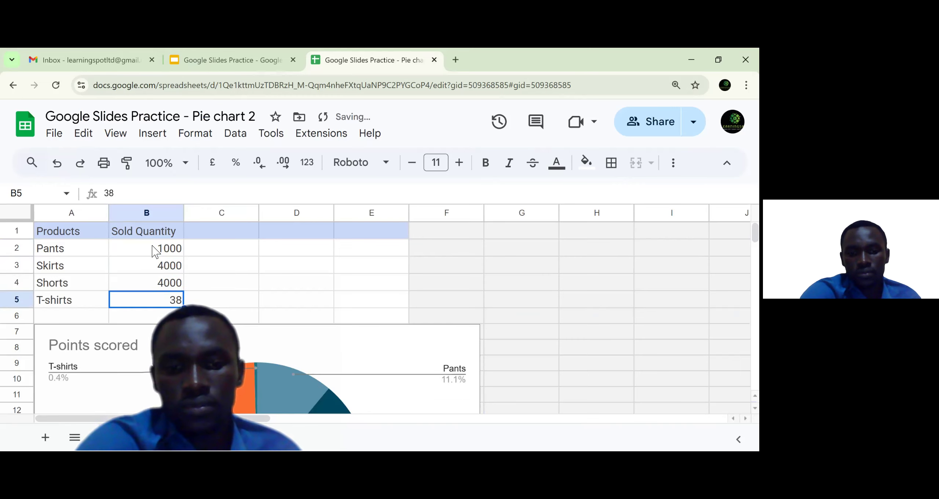
type("35000")
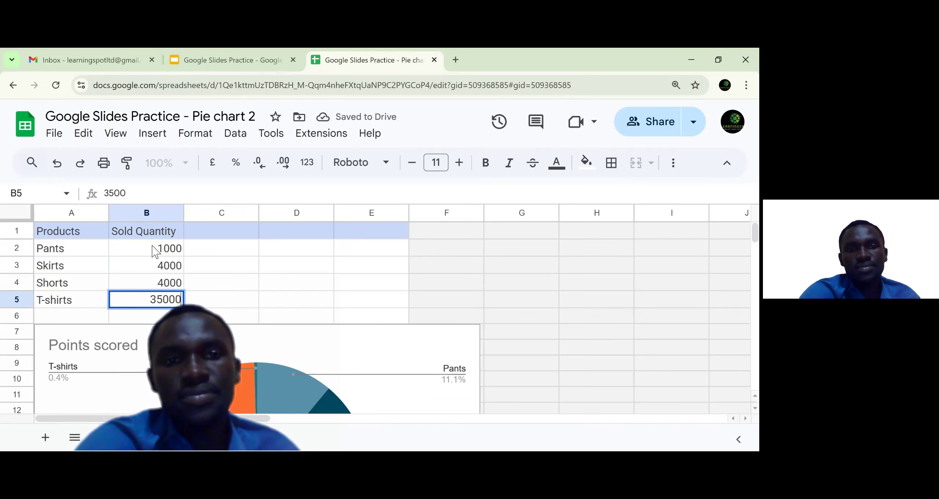
key("BackSpace")
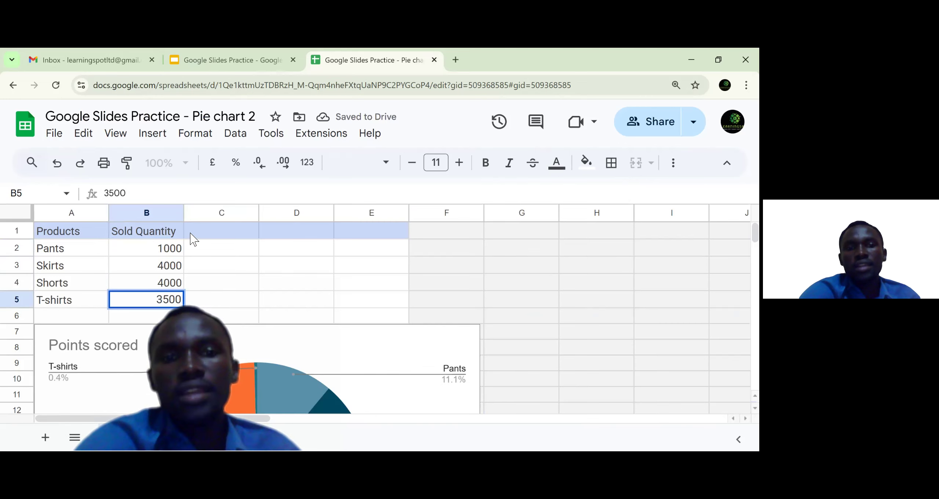
left_click(311, 300)
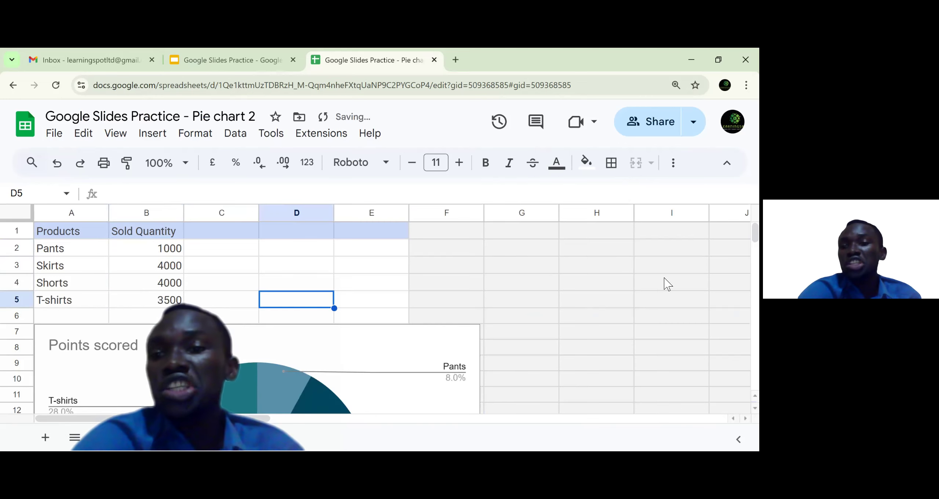
scroll(743, 237, "down", 5)
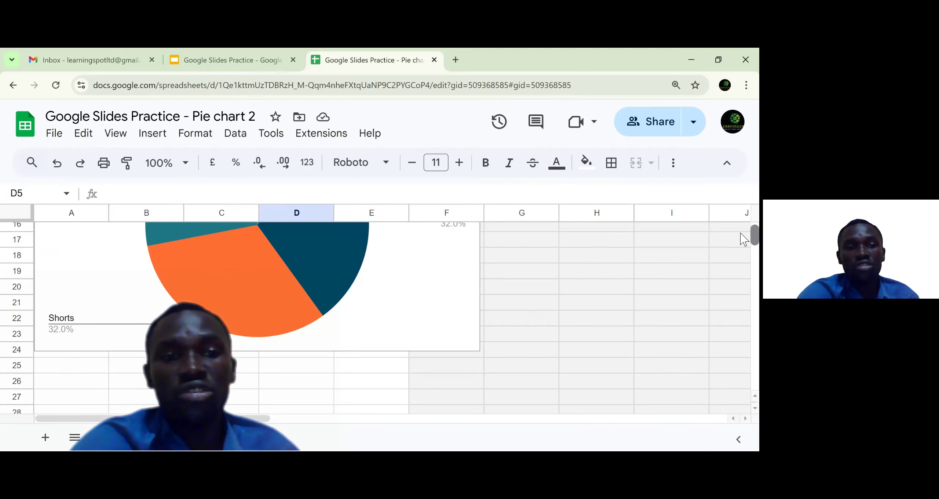
scroll(743, 239, "up", 2)
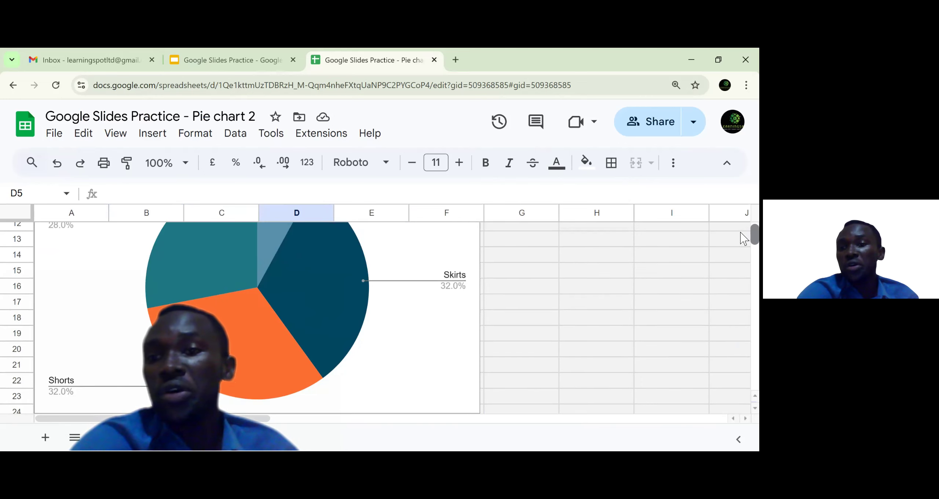
scroll(743, 239, "up", 5)
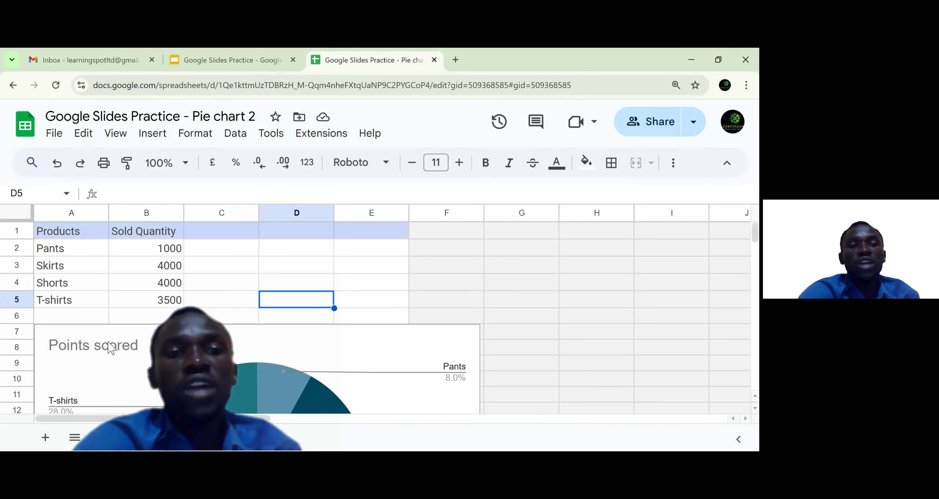
Change the pie chart's title text to March 2025 Sales.
double_click(69, 354)
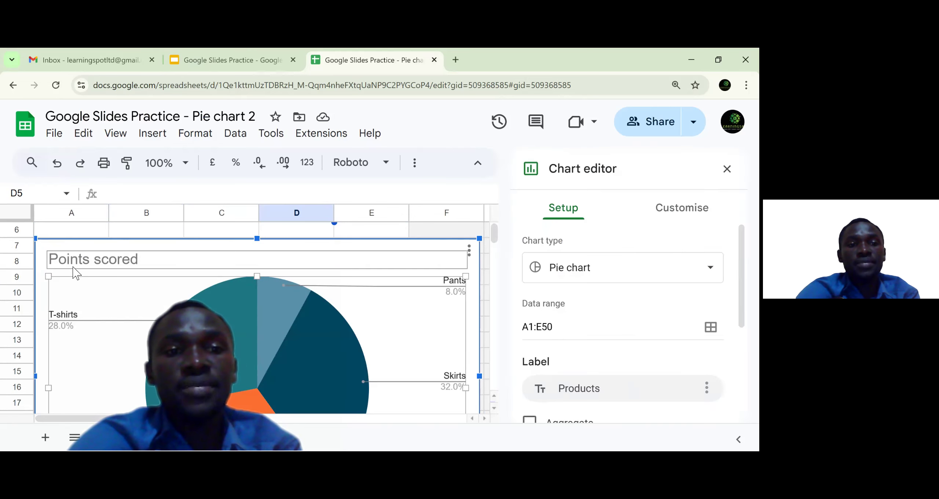
left_click(72, 263)
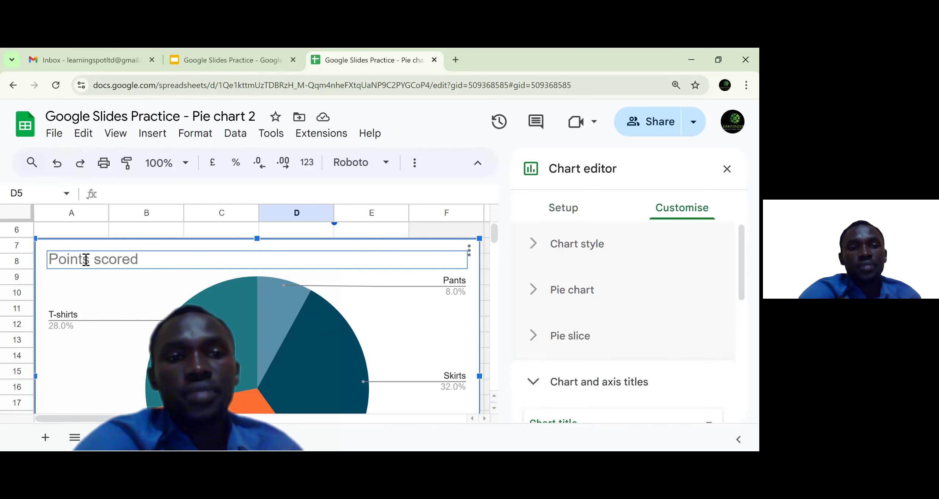
left_click(86, 260)
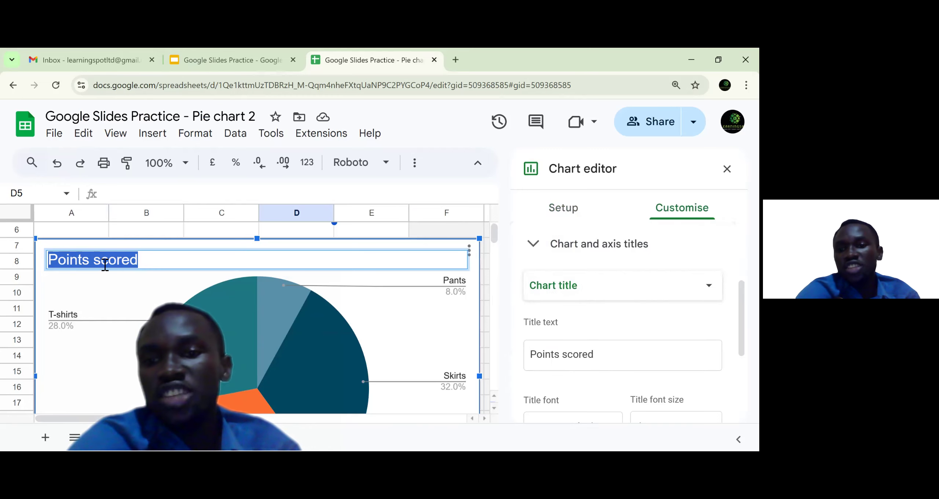
left_click_drag(742, 335, 734, 384)
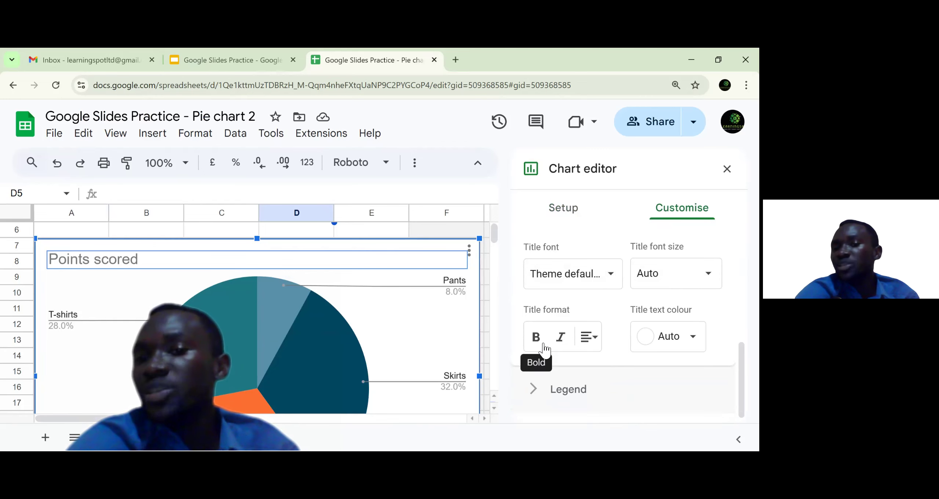
scroll(741, 403, "up", 3)
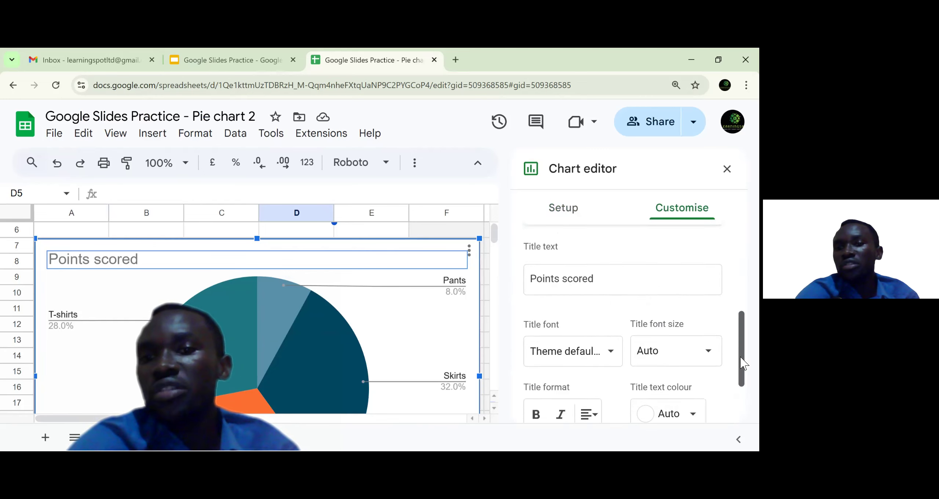
left_click(582, 311)
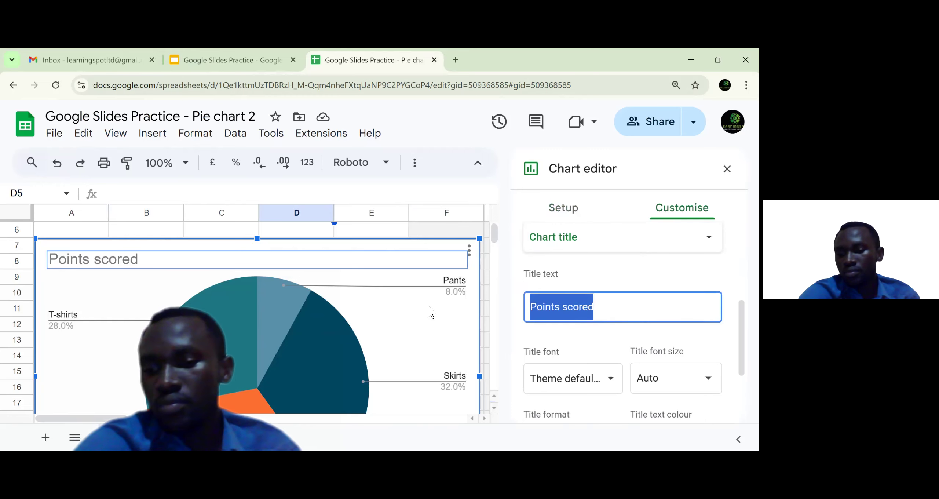
type("S")
key("BackSpace")
key("BackSpace")
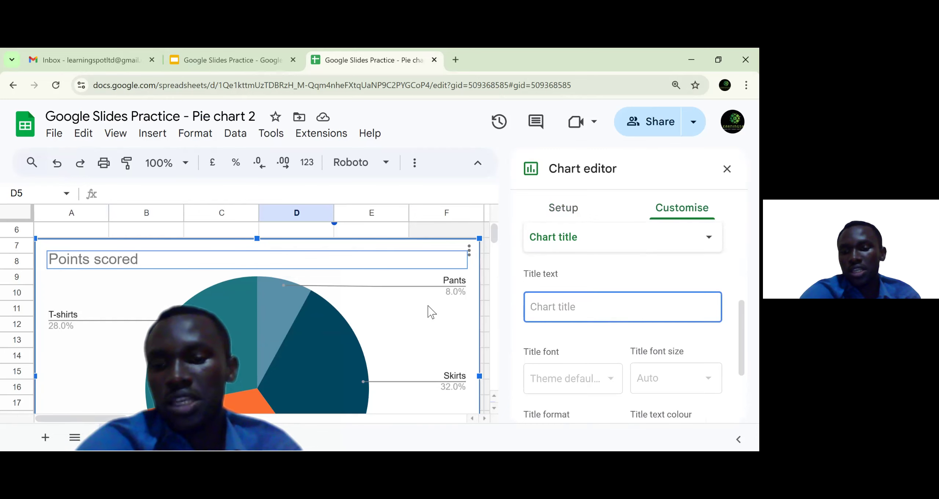
type("March")
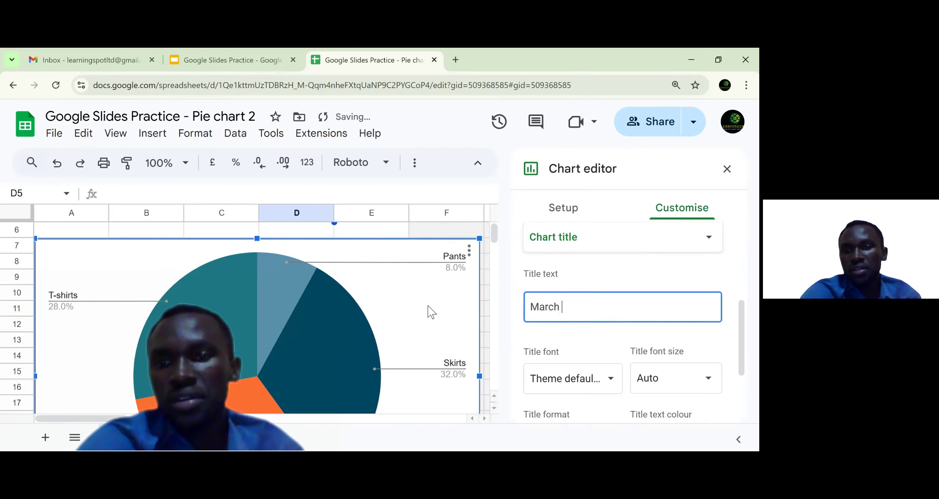
type(" 203")
key("BackSpace")
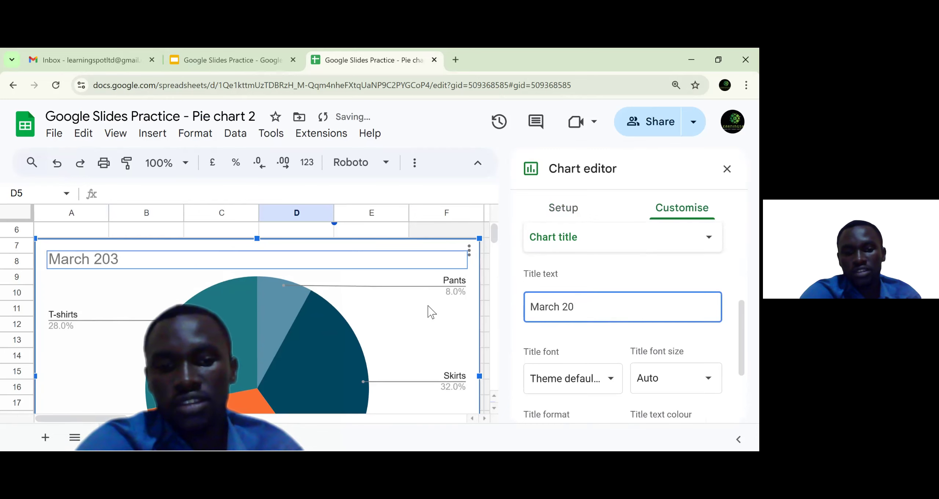
type("25 Sales")
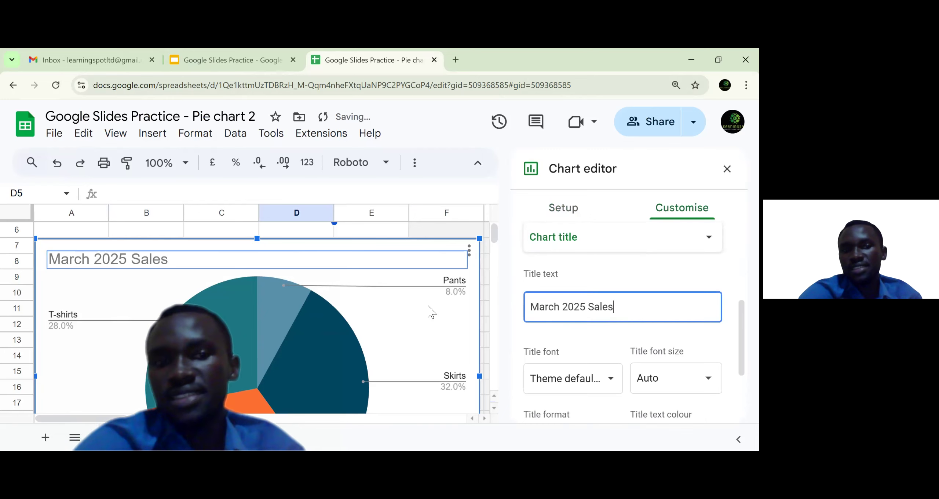
Format the March 2025 Sales chart title as Sans Serif, size 30, bold and italic.
left_click(613, 386)
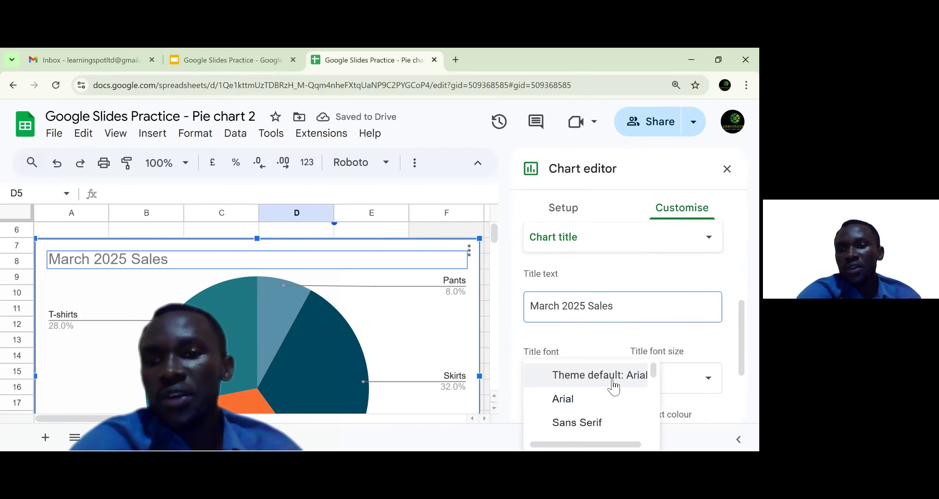
left_click(584, 425)
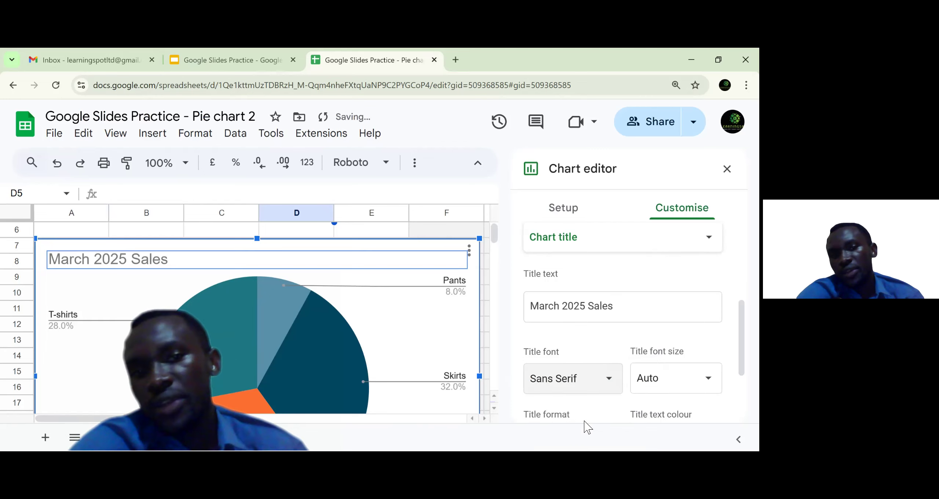
left_click(709, 387)
left_click(672, 321)
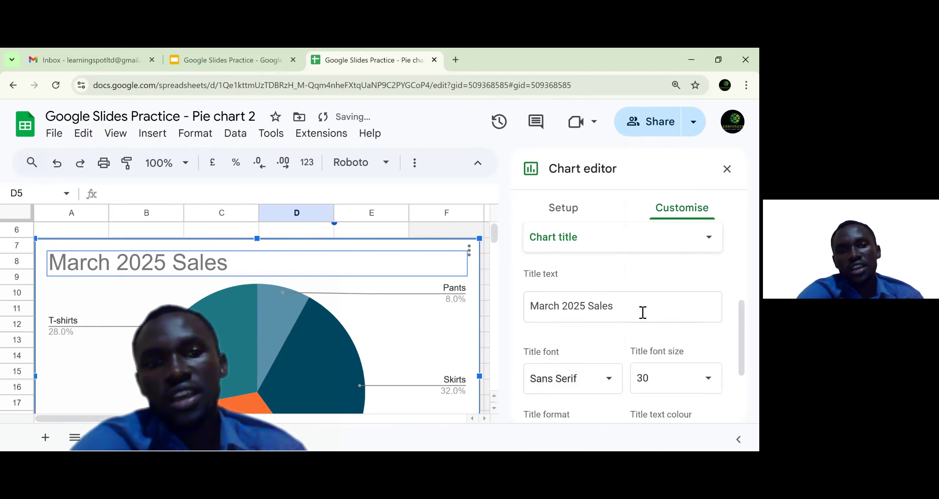
scroll(600, 371, "down", 3)
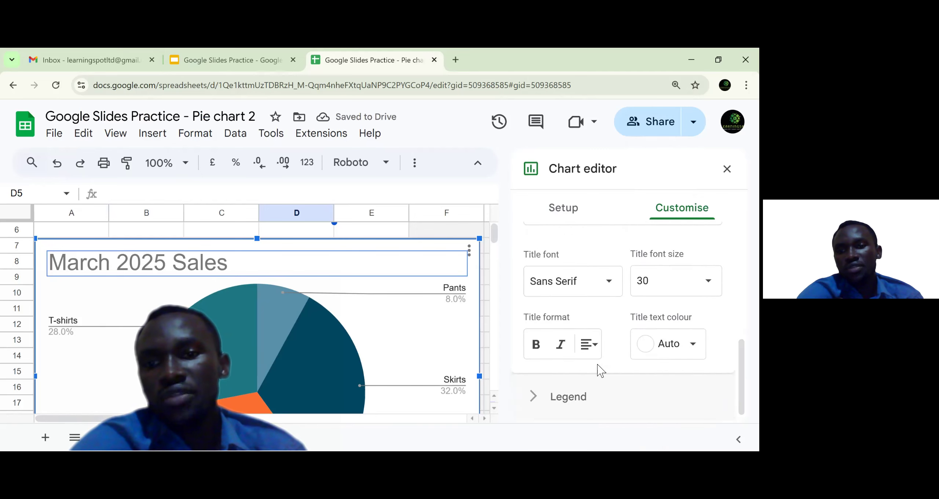
left_click(536, 345)
left_click(561, 348)
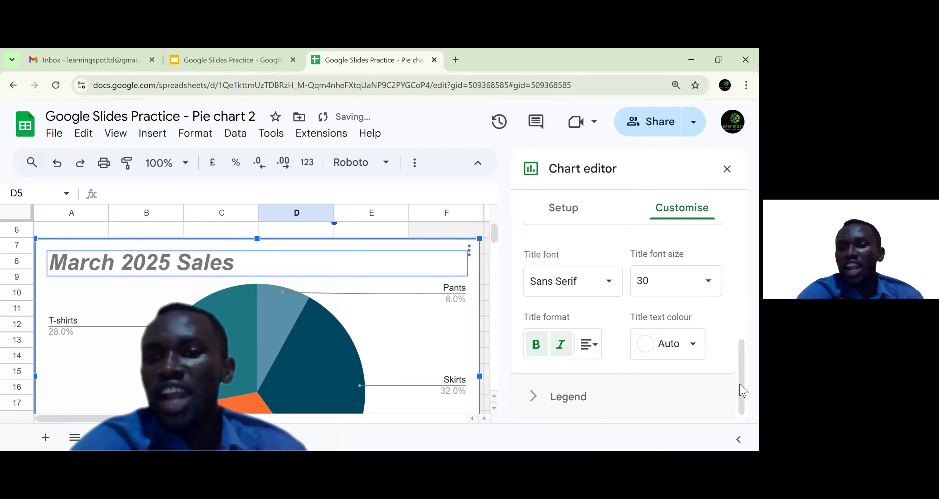
Review the pie chart's legend settings, covering position, font, size and colour, and close the chart editor.
left_click(541, 397)
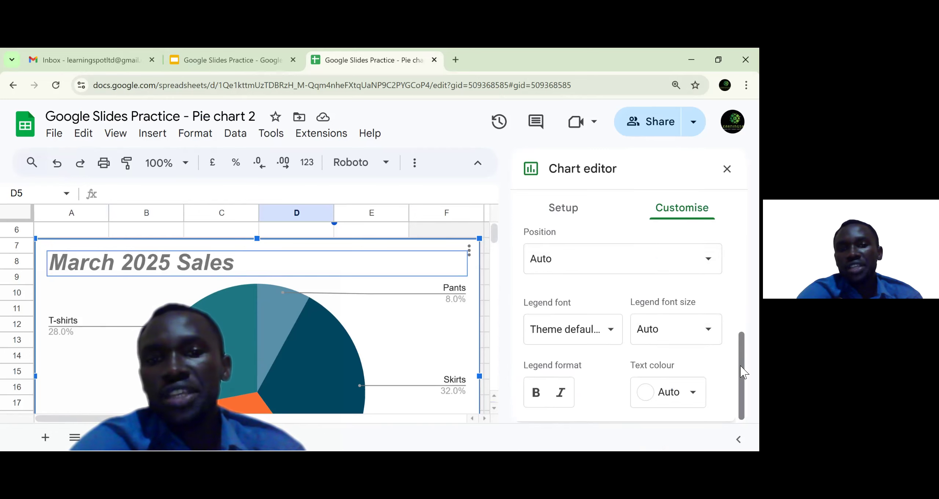
scroll(740, 365, "up", 3)
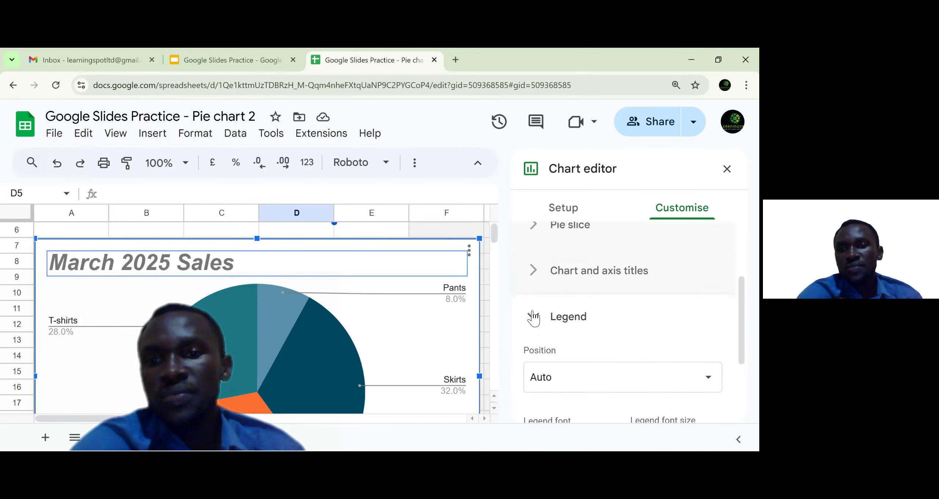
left_click(533, 317)
left_click(483, 298)
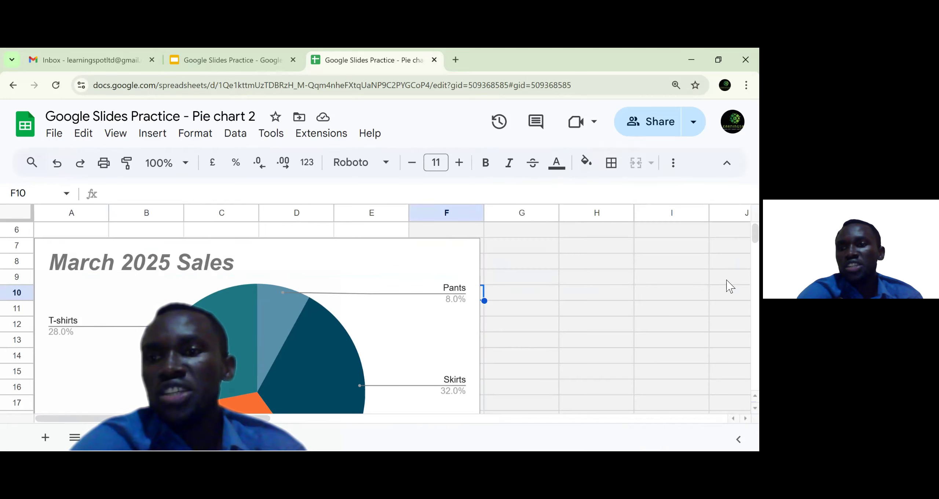
Reduce the browser page zoom to 80% and view the product data together with the whole pie chart.
scroll(742, 244, "down", 12)
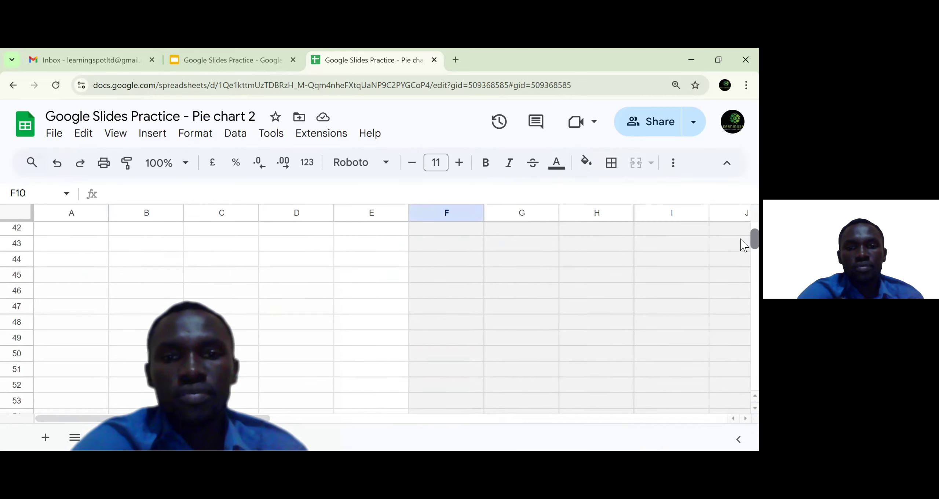
scroll(743, 244, "up", 10)
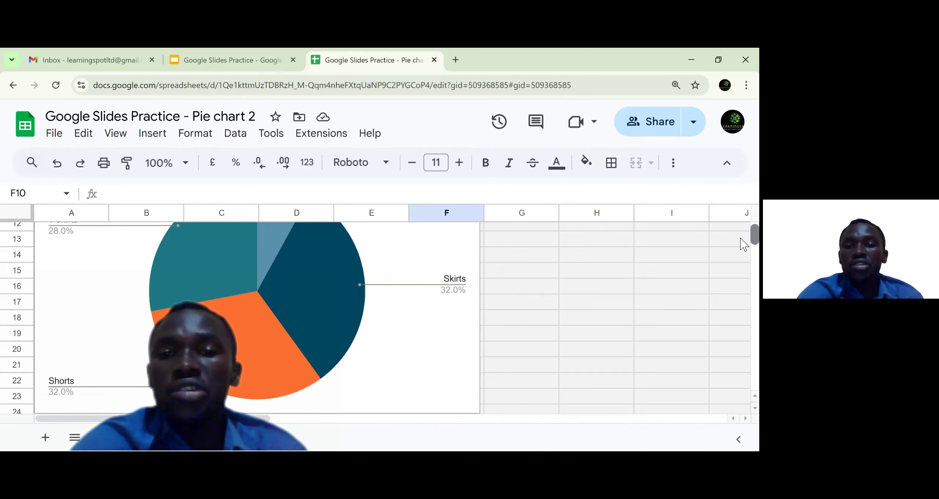
scroll(743, 244, "up", 2)
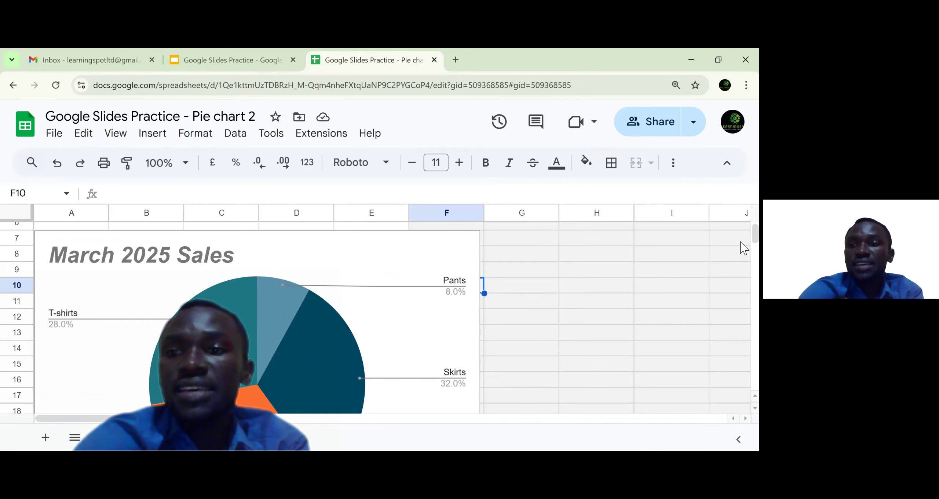
scroll(743, 248, "down", 6)
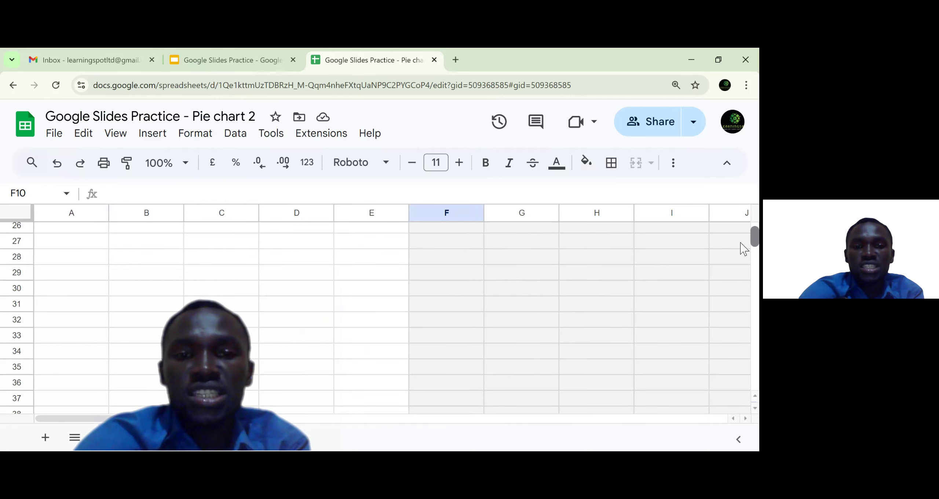
scroll(744, 249, "up", 3)
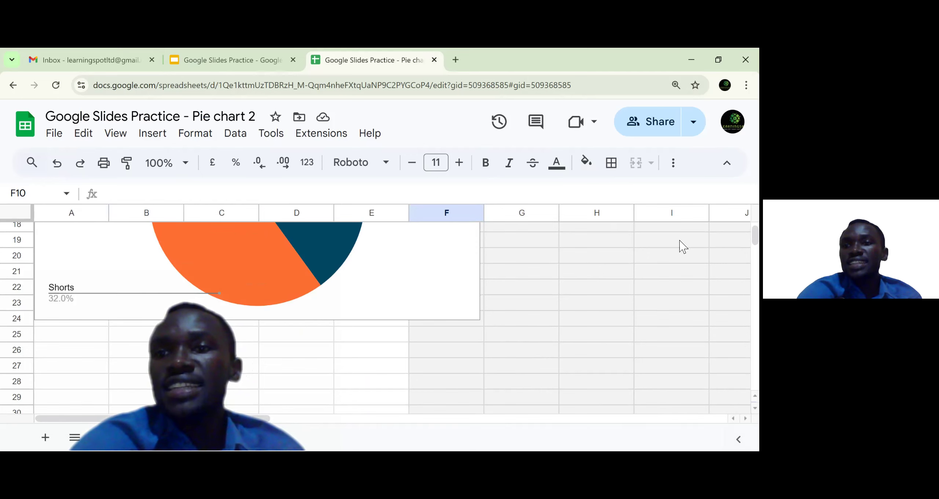
left_click(746, 85)
left_click(666, 355)
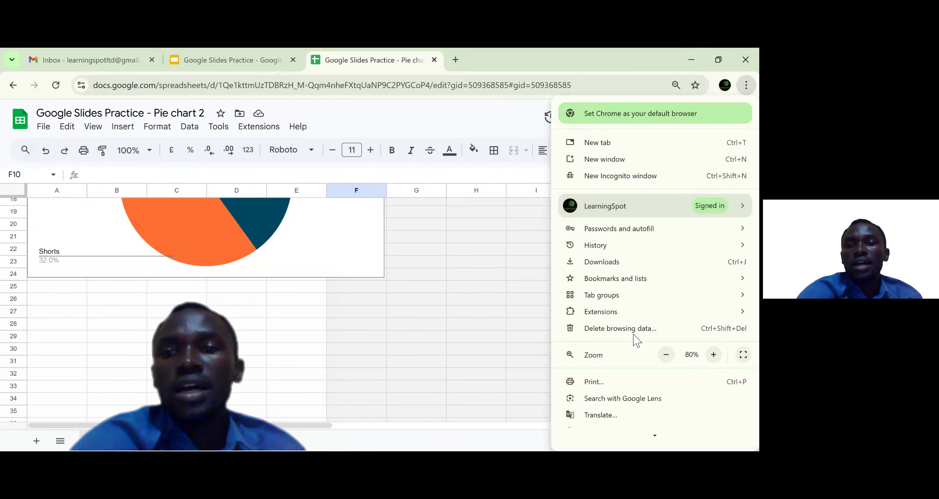
left_click(478, 392)
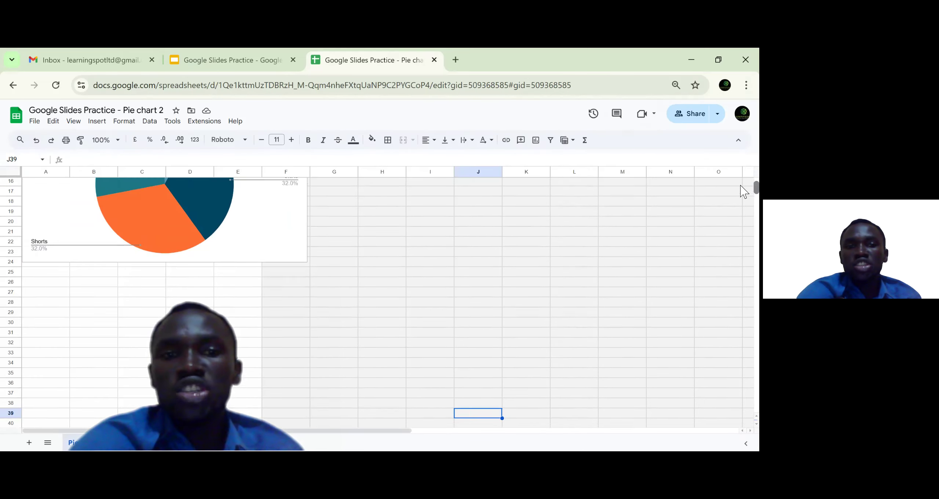
scroll(744, 190, "up", 5)
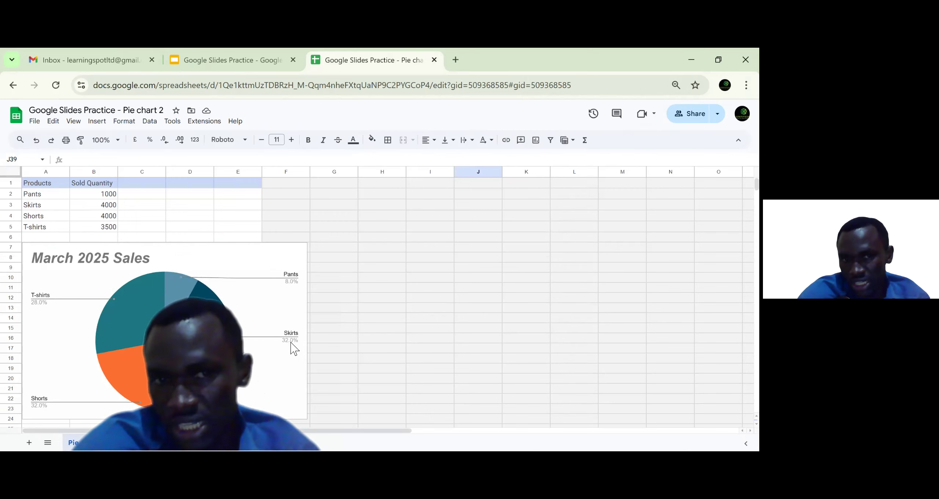
Set the sold quantity for Pants in cell B2 to 5000.
left_click(95, 194)
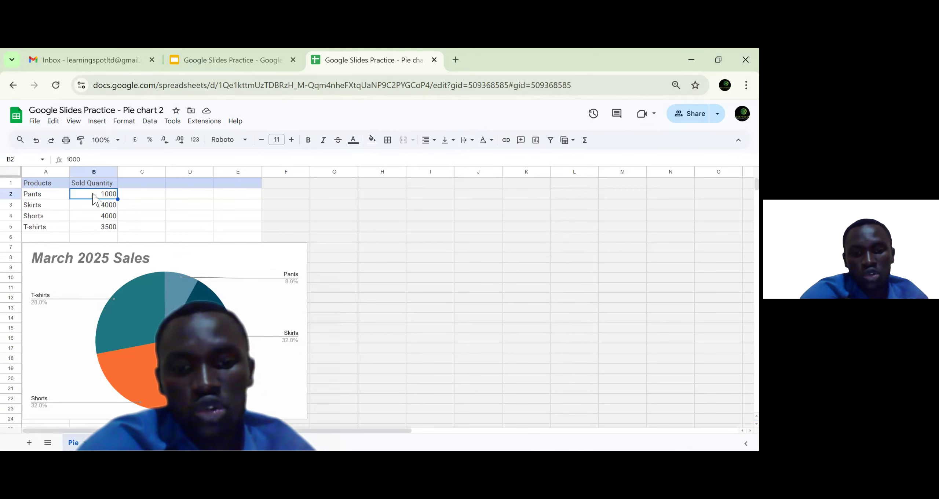
type("5000")
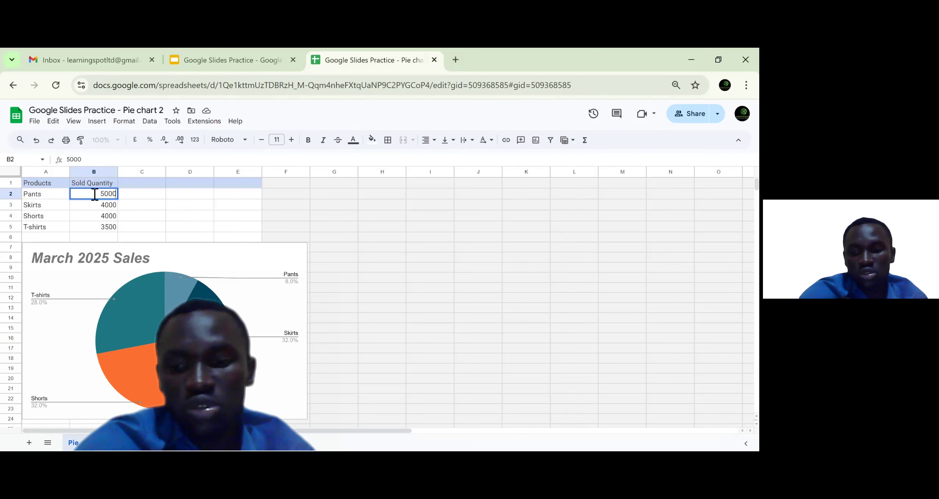
key("Return")
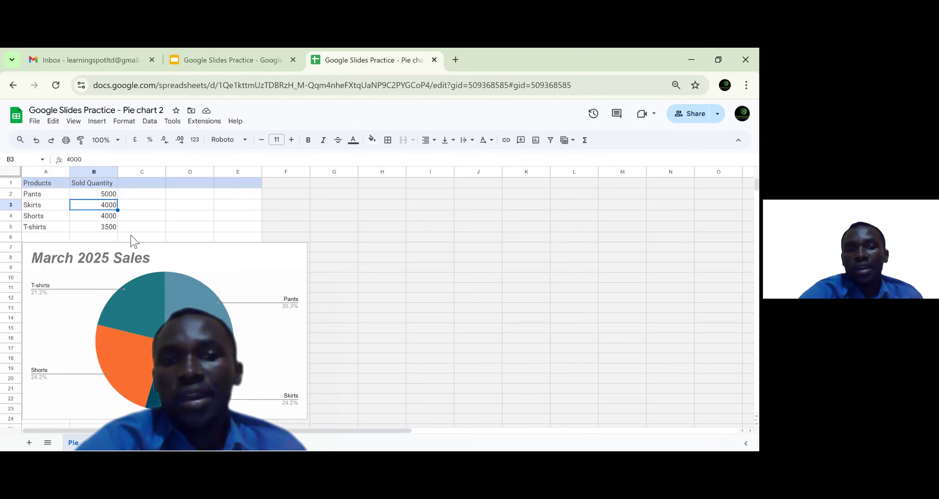
left_click(151, 317)
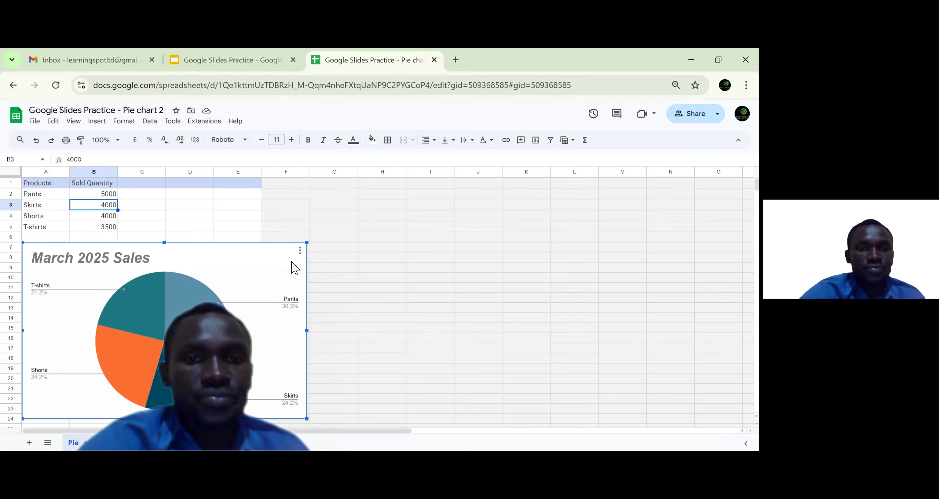
left_click(300, 250)
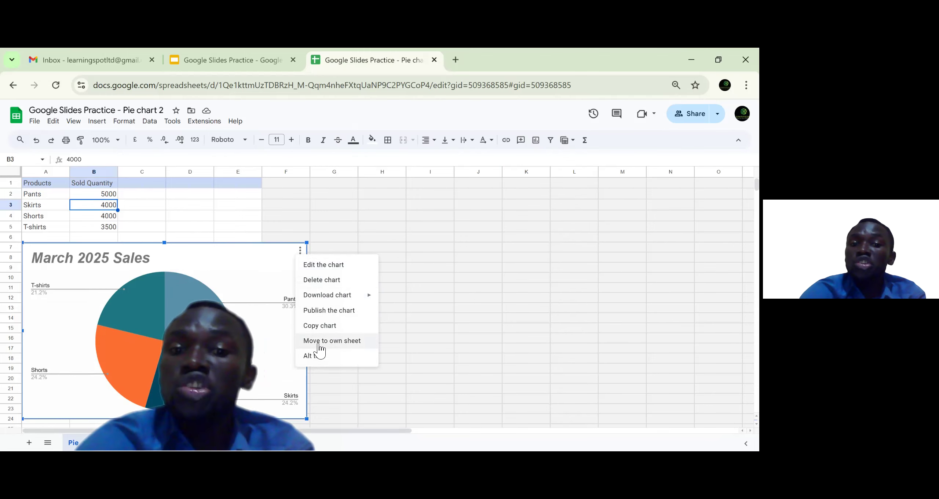
mouse_move(318, 298)
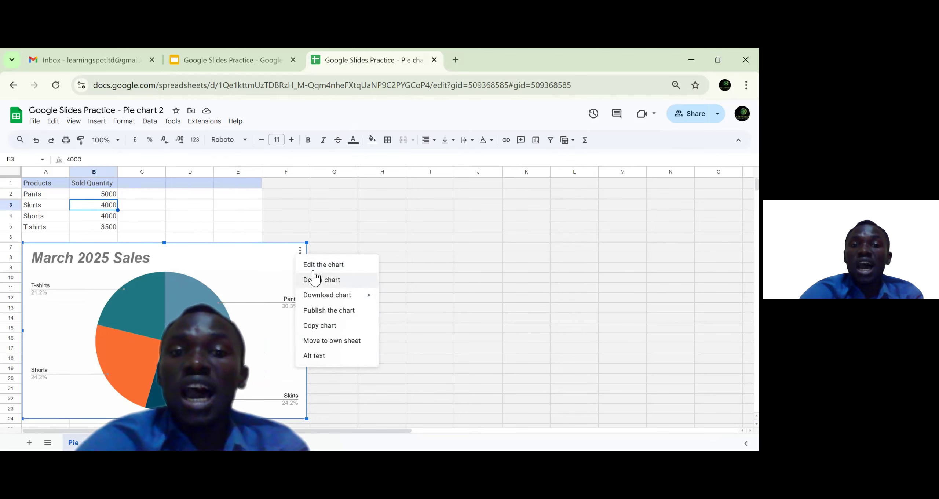
left_click(324, 265)
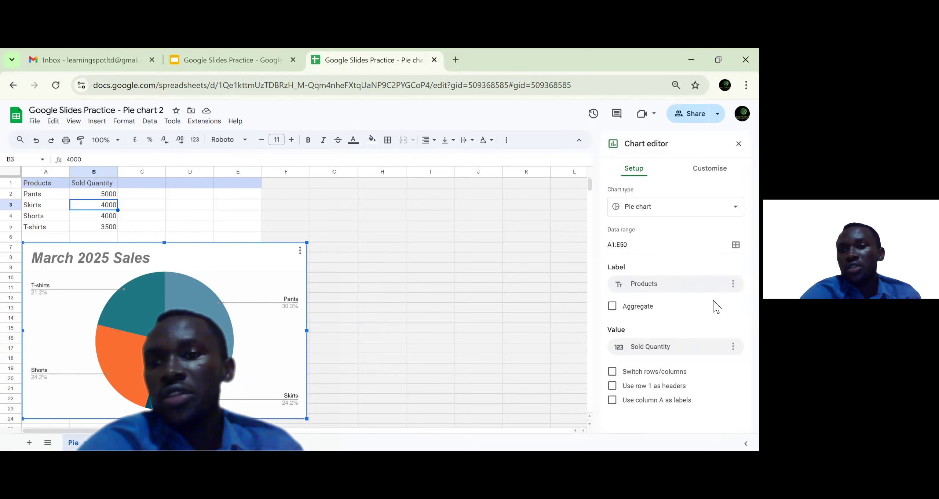
Change the pie chart to the suggested Sold Quantity vs Products column chart based on range A1:B5.
key("alt+f")
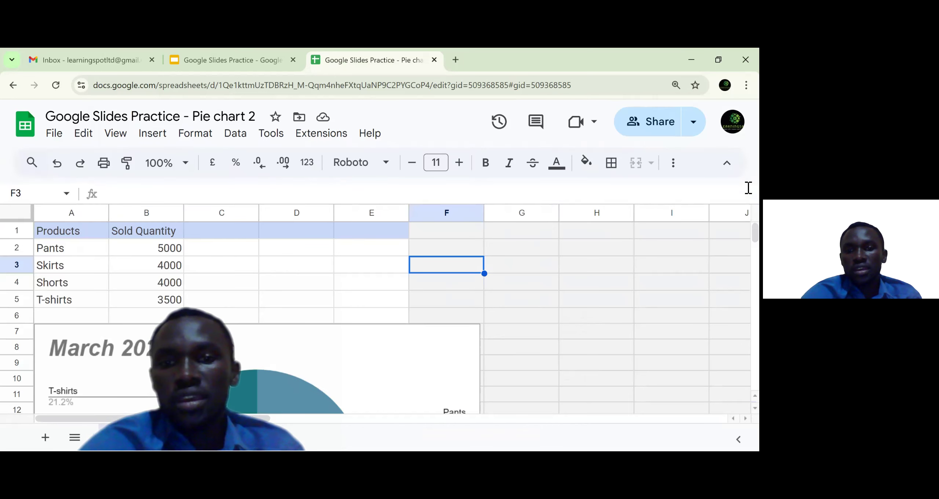
left_click(466, 353)
scroll(468, 349, "down", 2)
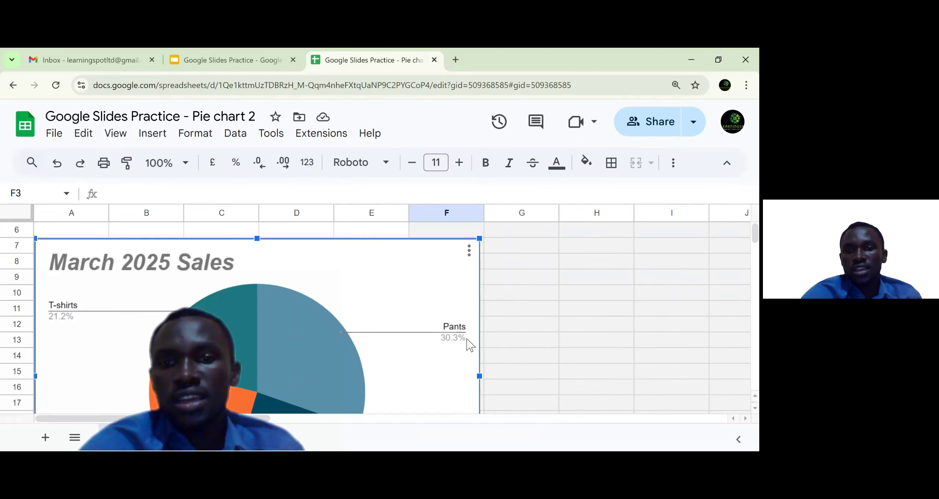
left_click(469, 251)
left_click(501, 278)
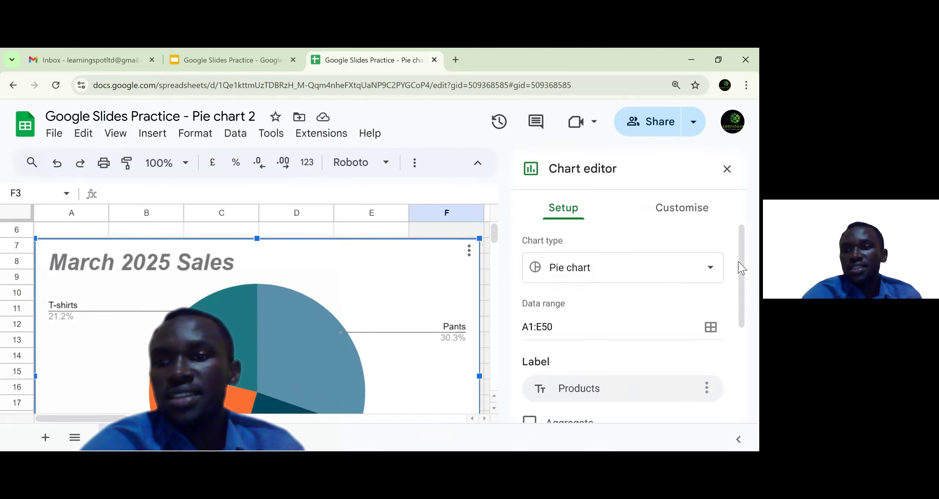
scroll(743, 256, "down", 1)
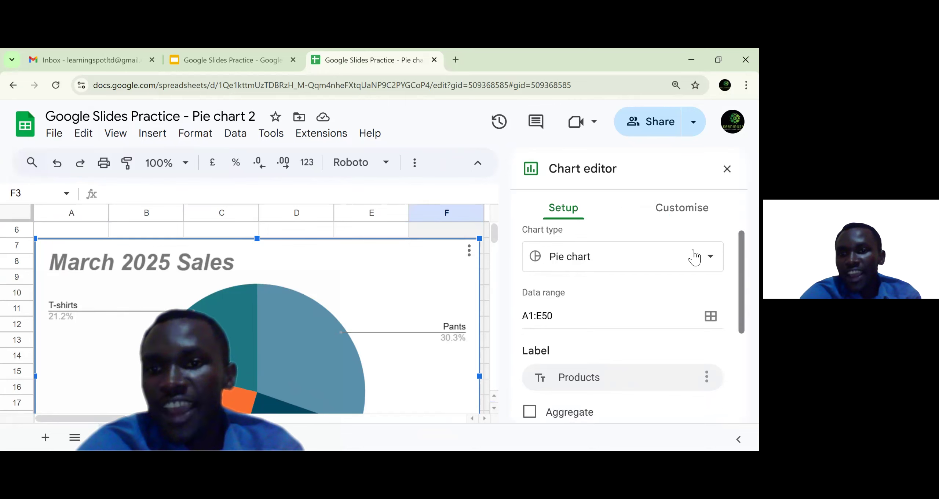
left_click(714, 267)
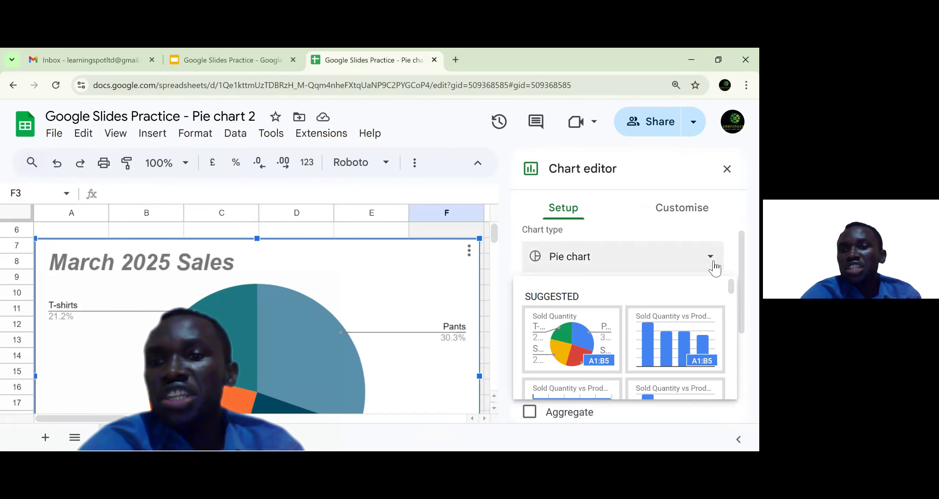
left_click(673, 346)
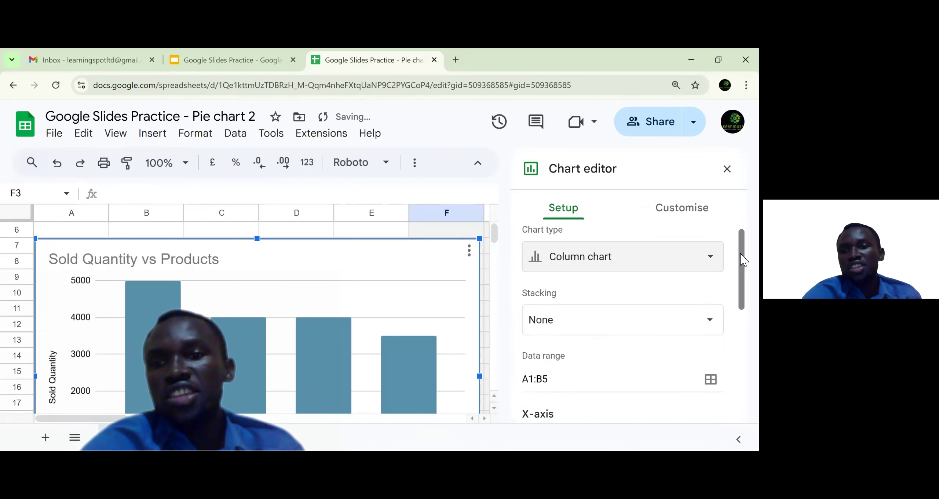
Set the column chart's stacking to 100% and review its data range and remaining setup options.
scroll(719, 271, "down", 2)
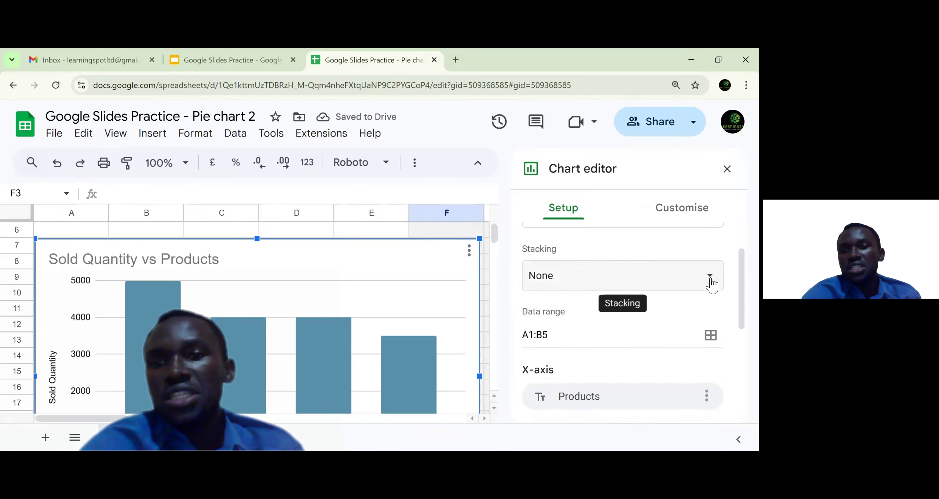
left_click(709, 276)
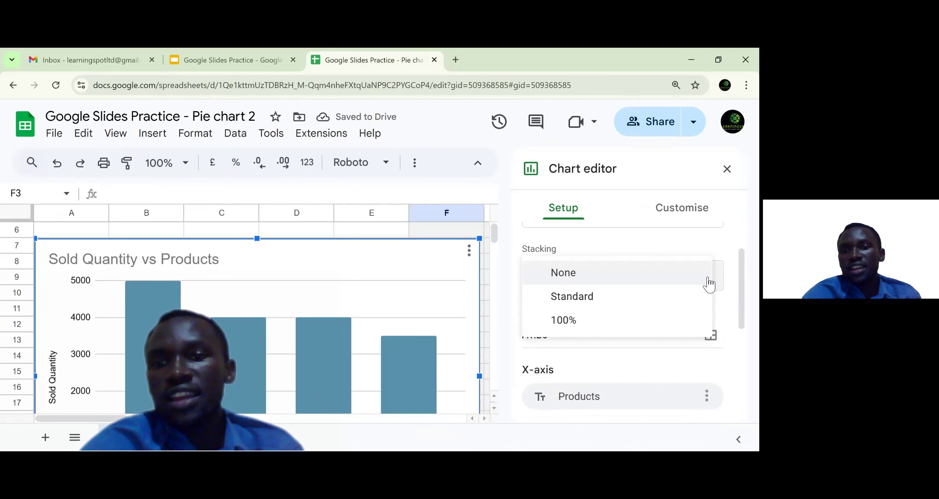
left_click(559, 329)
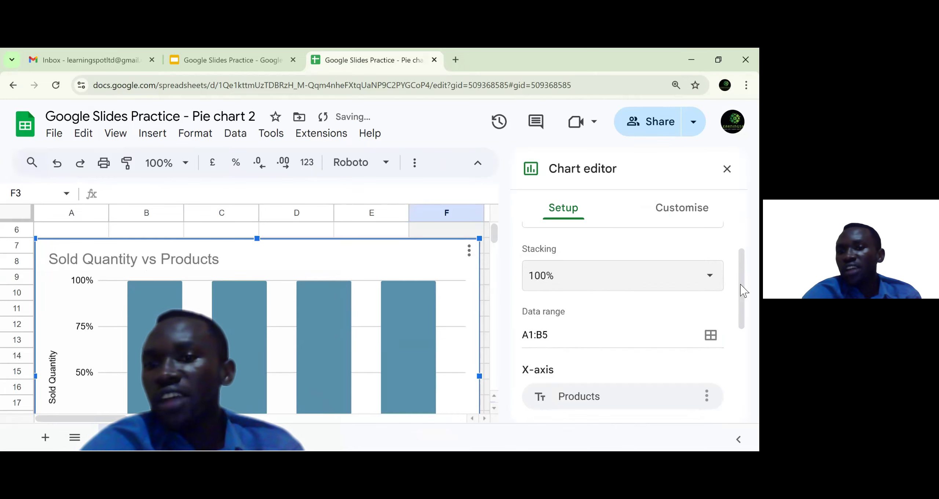
left_click_drag(740, 279, 734, 310)
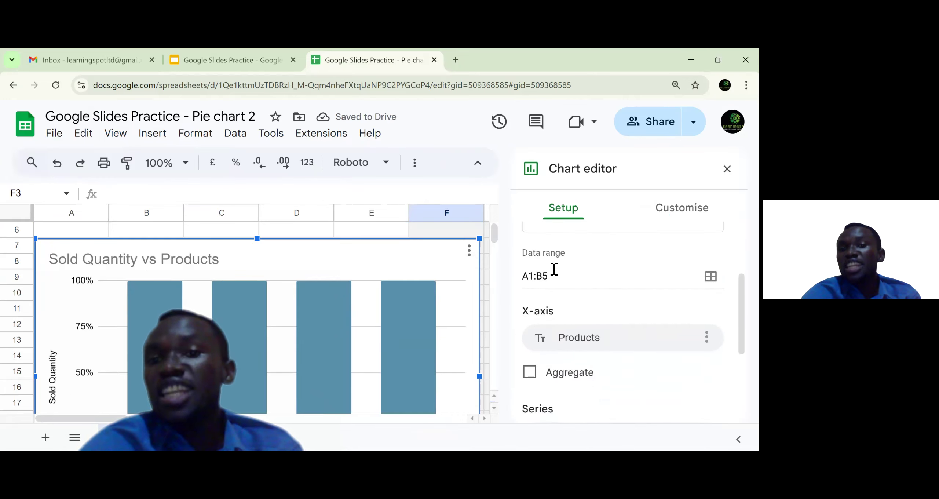
left_click(544, 278)
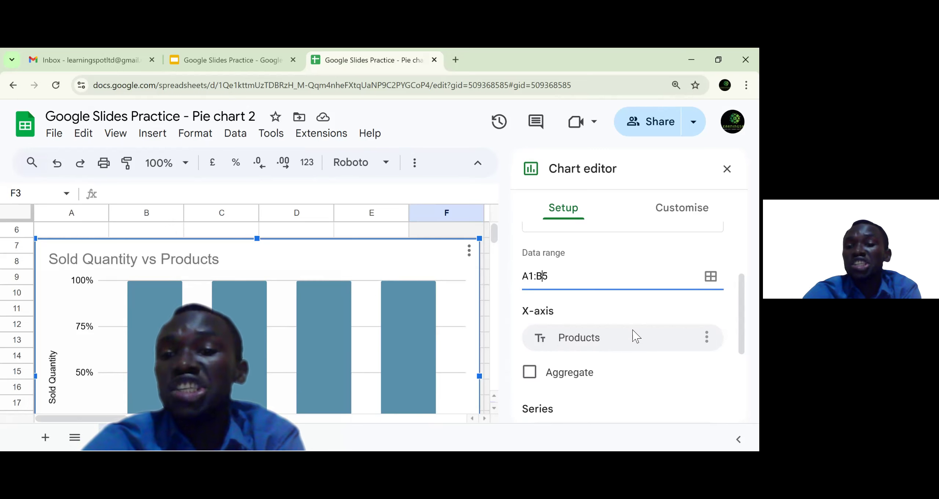
left_click_drag(740, 298, 722, 391)
scroll(727, 370, "up", 5)
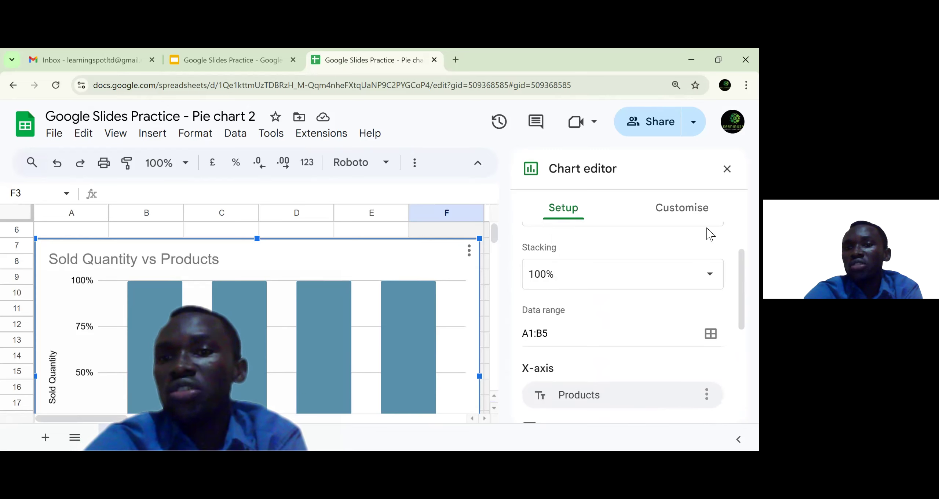
Set the minor count of the column chart's vertical-axis gridlines and ticks to 2.
left_click(672, 212)
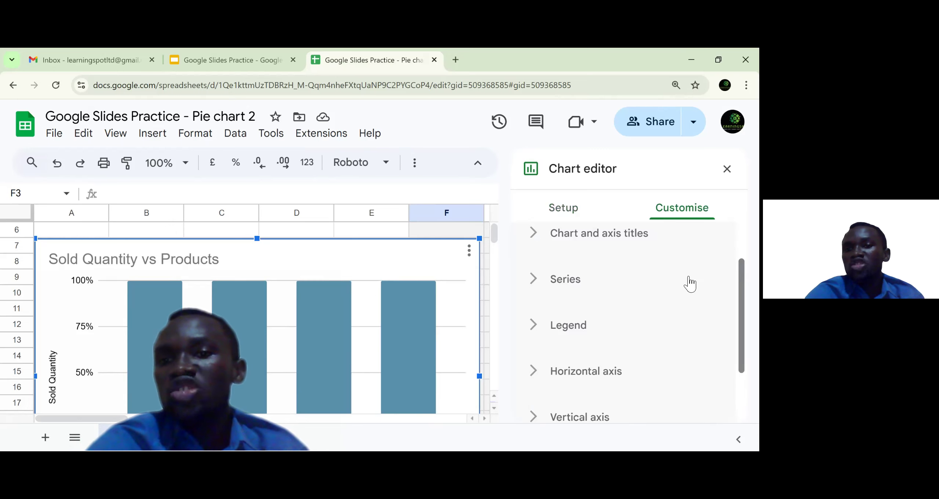
left_click(605, 238)
left_click_drag(741, 278, 741, 423)
left_click(553, 344)
left_click(587, 385)
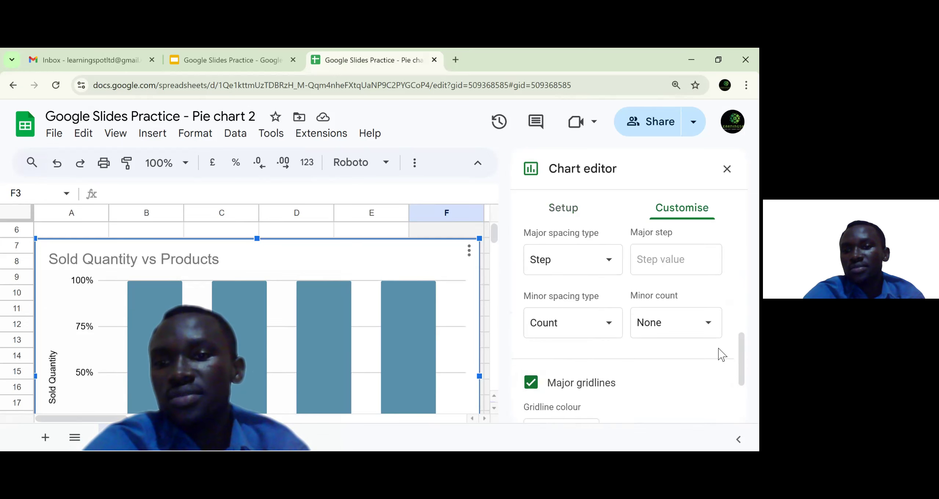
left_click(710, 323)
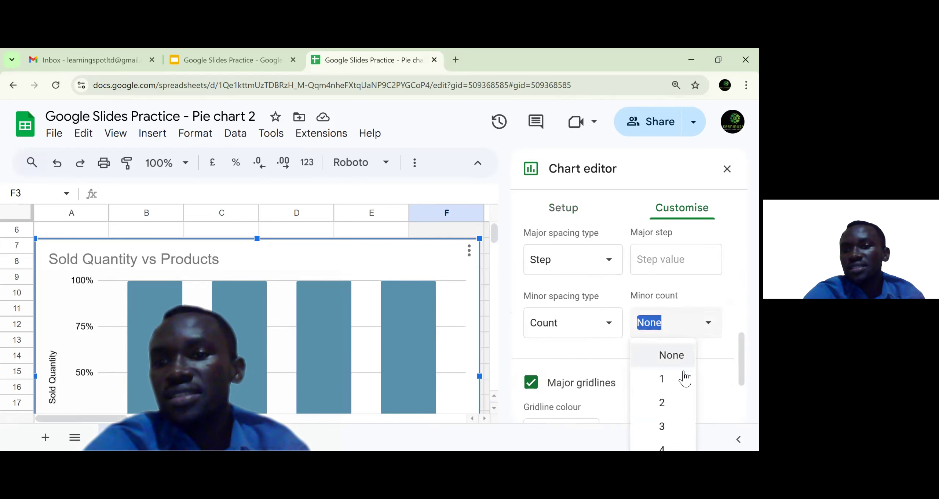
left_click(668, 400)
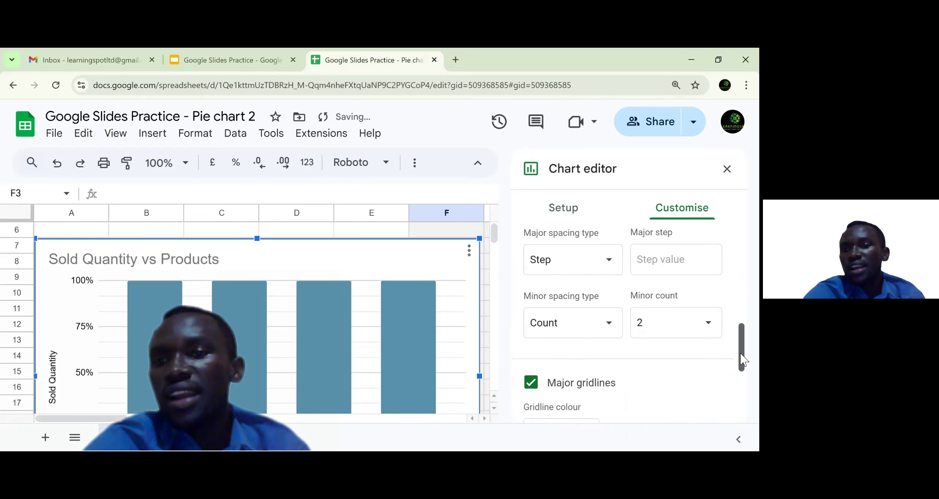
Set the vertical axis's major spacing type to Count, review the remaining gridline options and close the chart editor.
left_click_drag(743, 360, 740, 329)
left_click(604, 349)
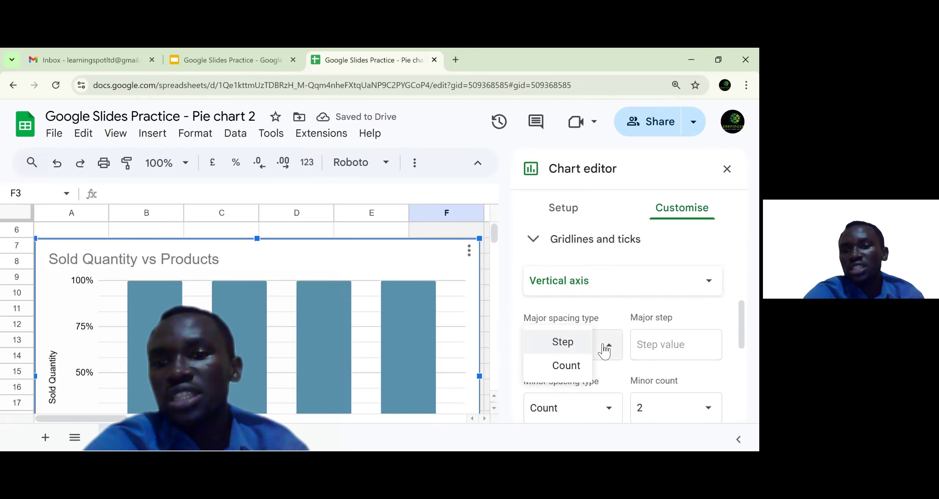
left_click(566, 366)
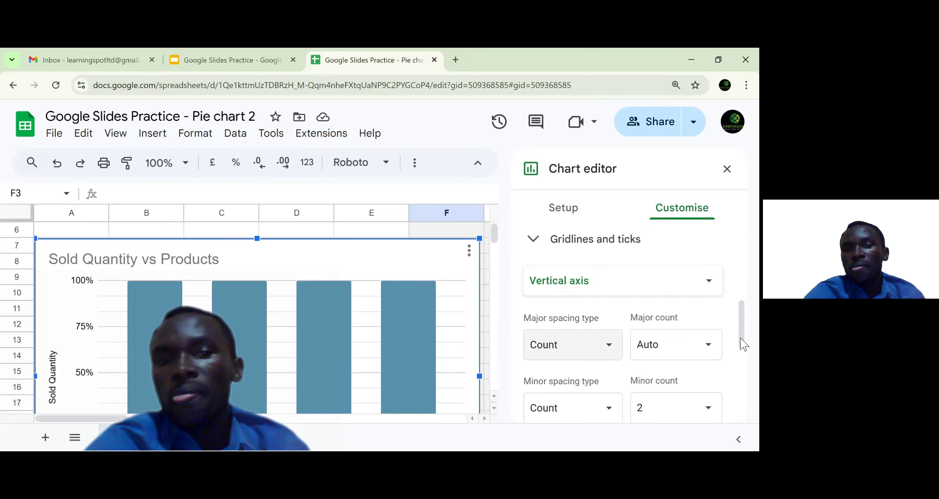
left_click_drag(740, 315, 739, 400)
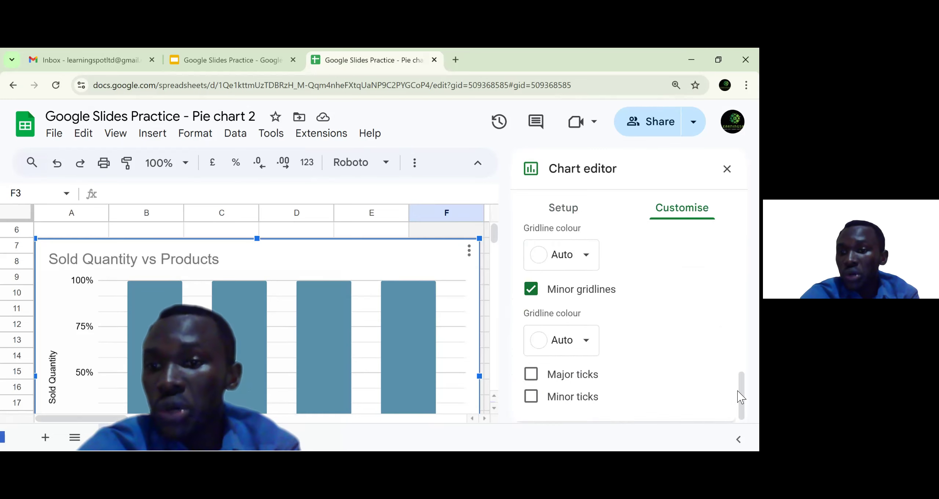
left_click_drag(741, 396, 740, 279)
left_click(570, 217)
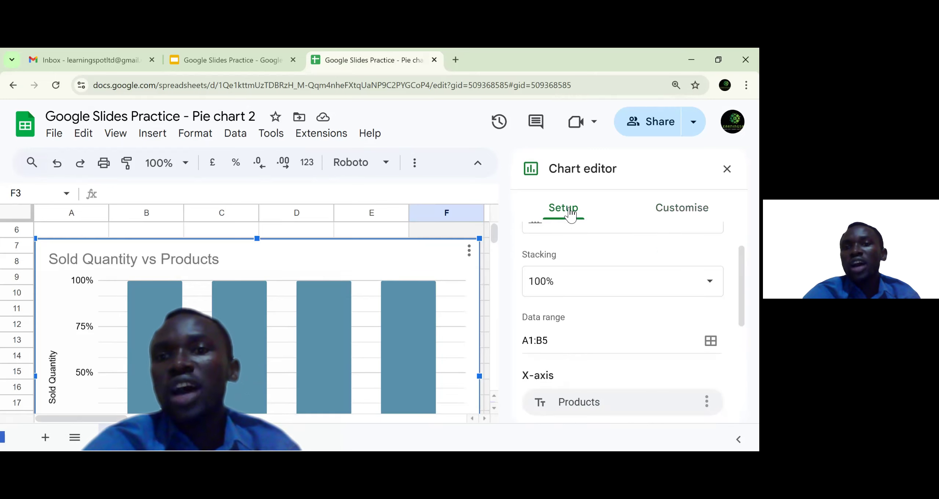
left_click(726, 170)
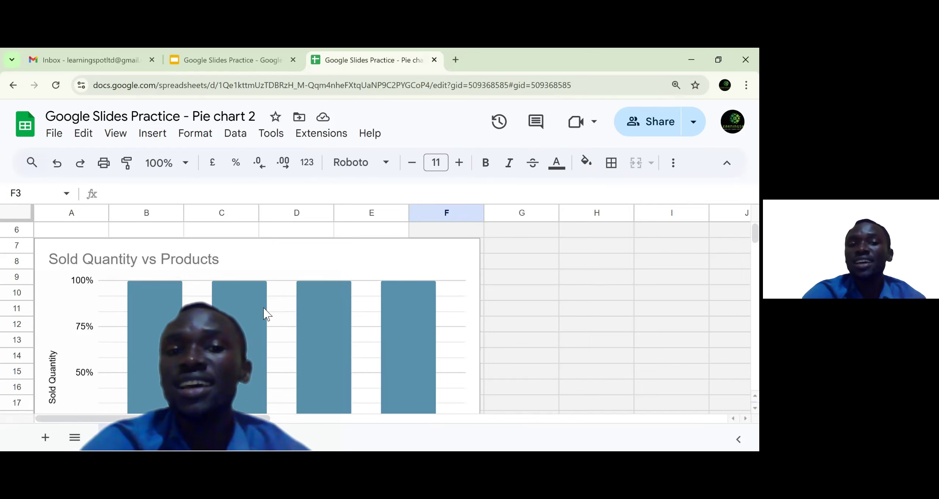
Reopen the Sold Quantity vs Products chart for editing and change its type to 100% stacked bar chart.
left_click(463, 258)
left_click(469, 251)
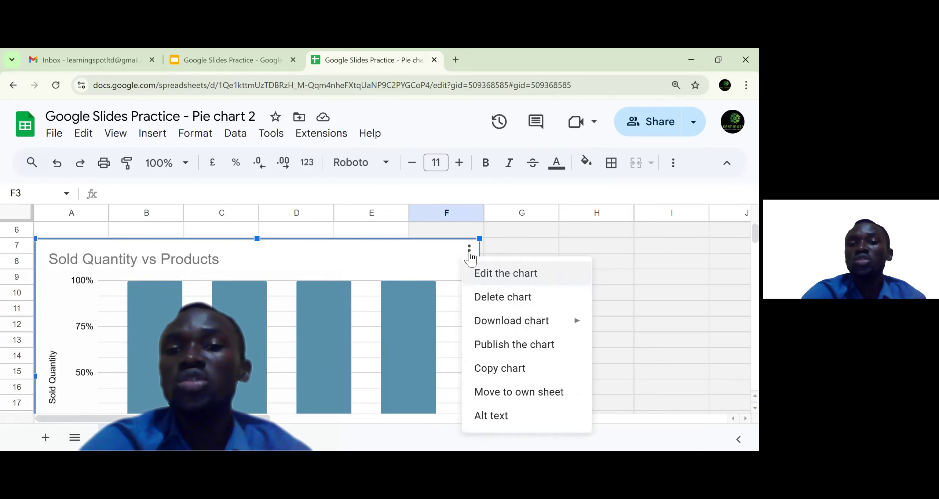
left_click(491, 276)
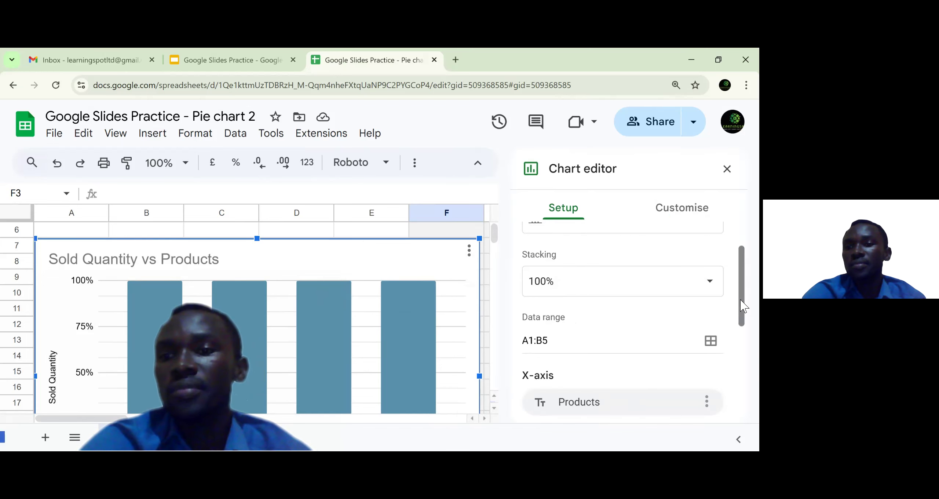
left_click_drag(740, 299, 740, 265)
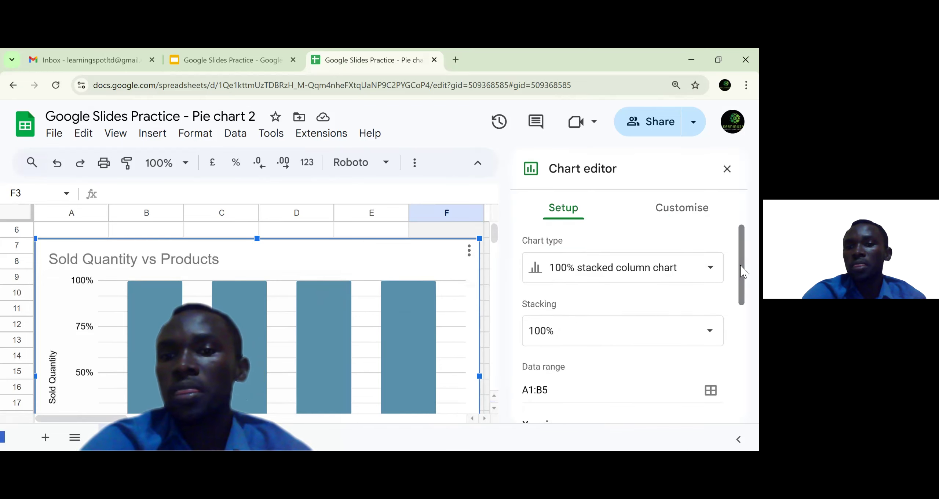
left_click(694, 278)
left_click_drag(731, 295, 719, 350)
left_click(694, 310)
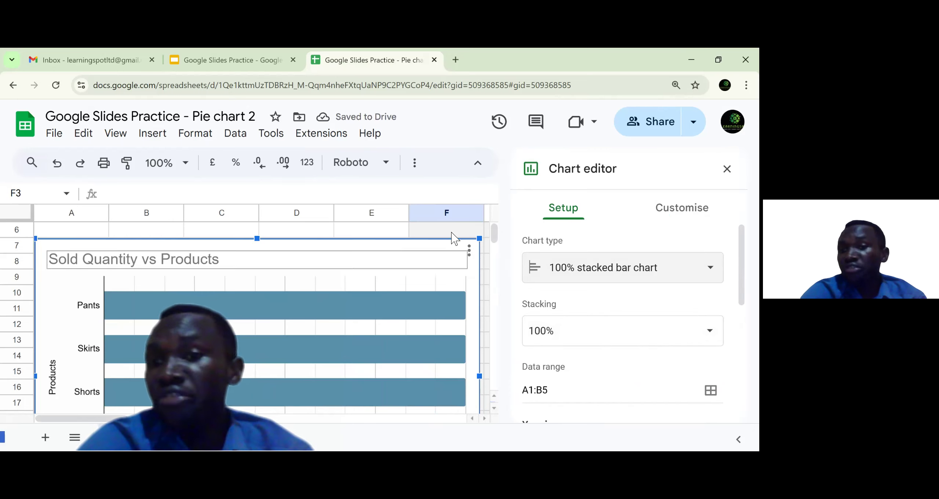
left_click_drag(740, 293, 728, 357)
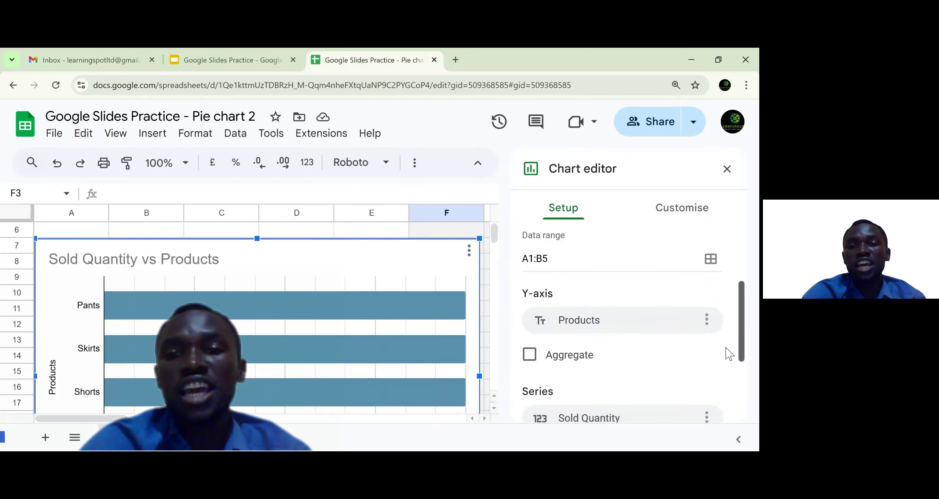
Switch to the Google Slides presentation and update the linked Points scored pie chart on slide 4 from its source spreadsheet.
left_click(214, 53)
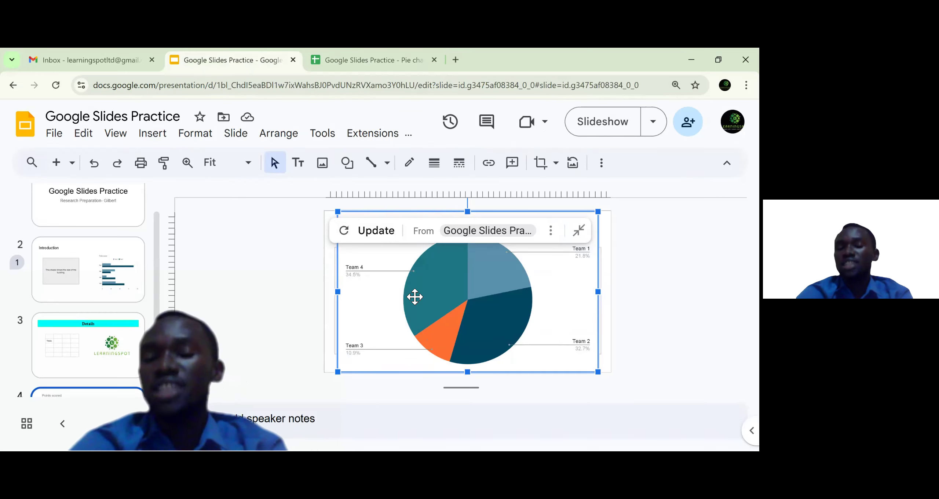
left_click(216, 293)
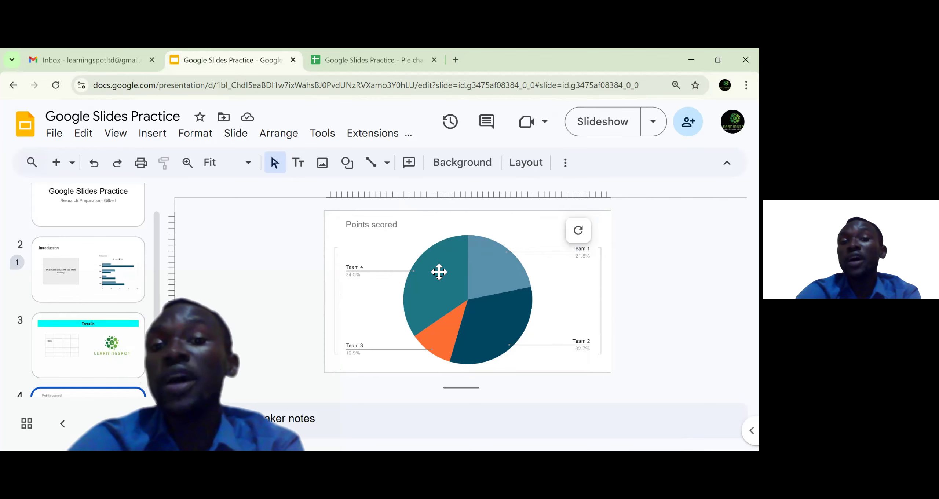
left_click(385, 265)
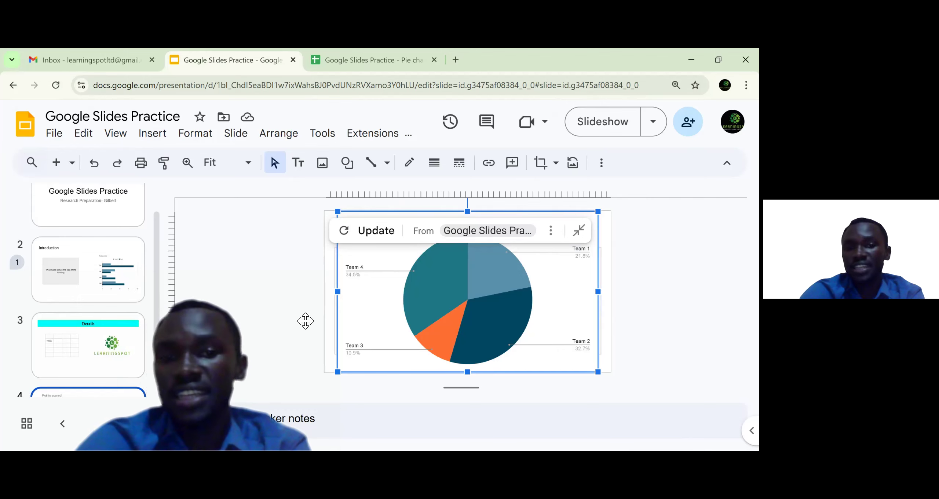
left_click(257, 311)
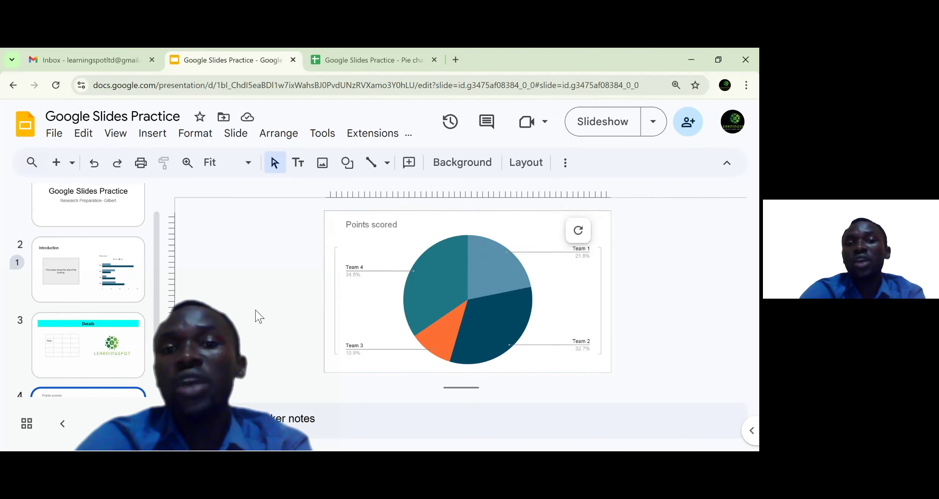
left_click(377, 300)
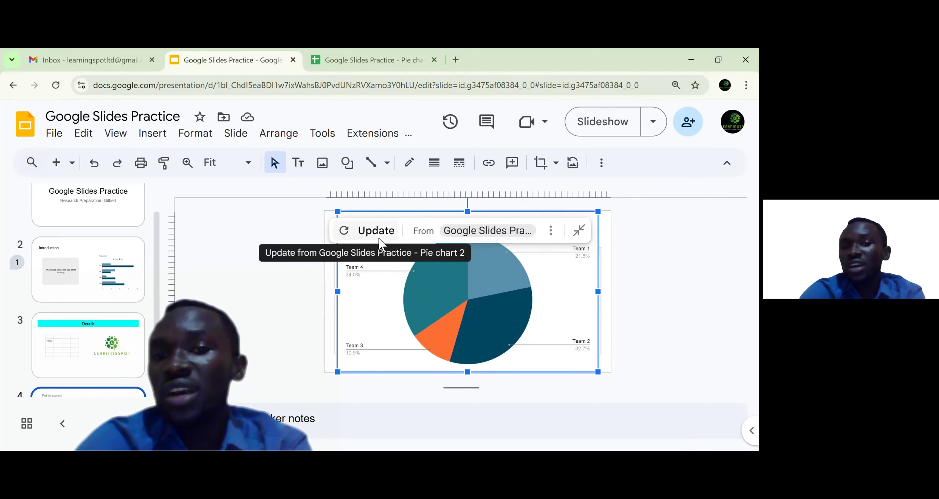
left_click(552, 231)
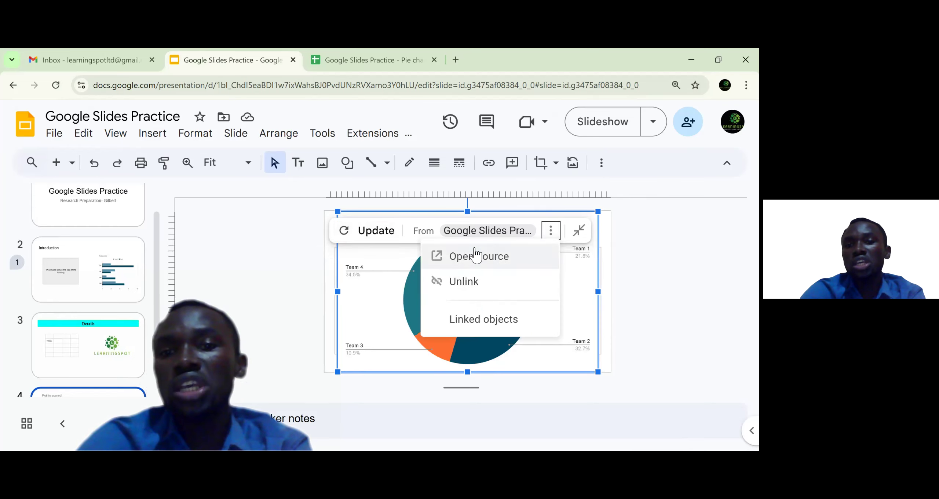
left_click(371, 231)
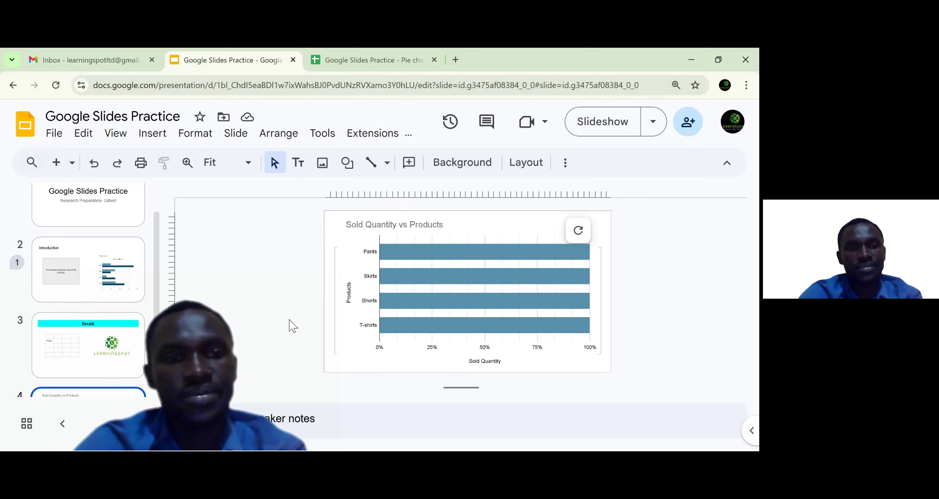
Add a new slide after the chart slide and activate its body text placeholder.
scroll(154, 261, "down", 2)
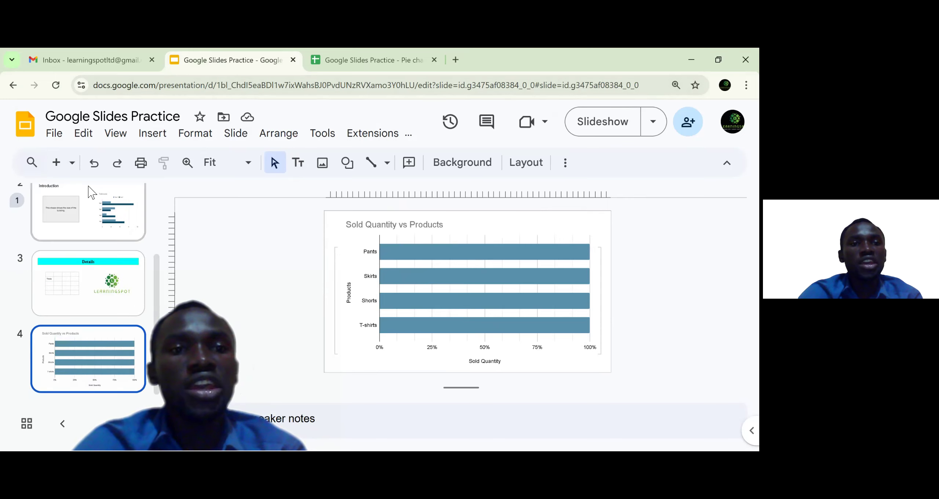
left_click(56, 162)
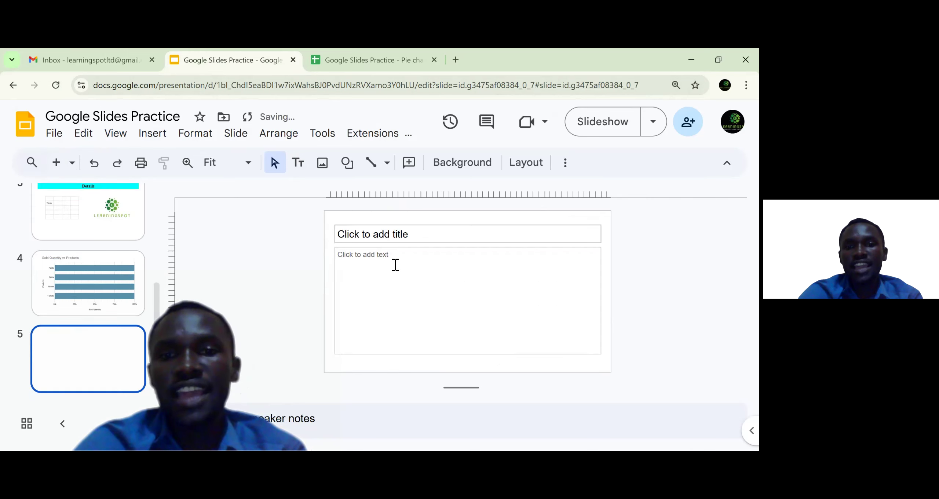
left_click(348, 283)
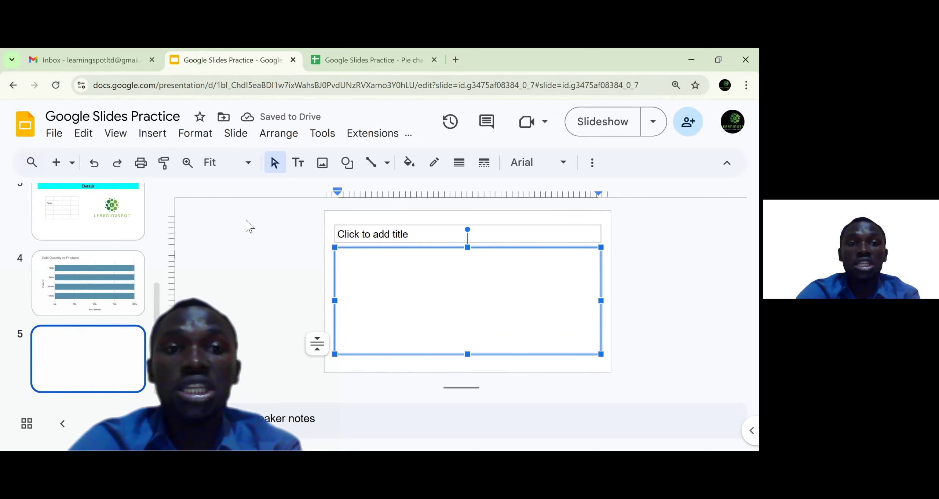
Browse all the diagram categories for slide 5 and open the Process diagram templates.
left_click(153, 136)
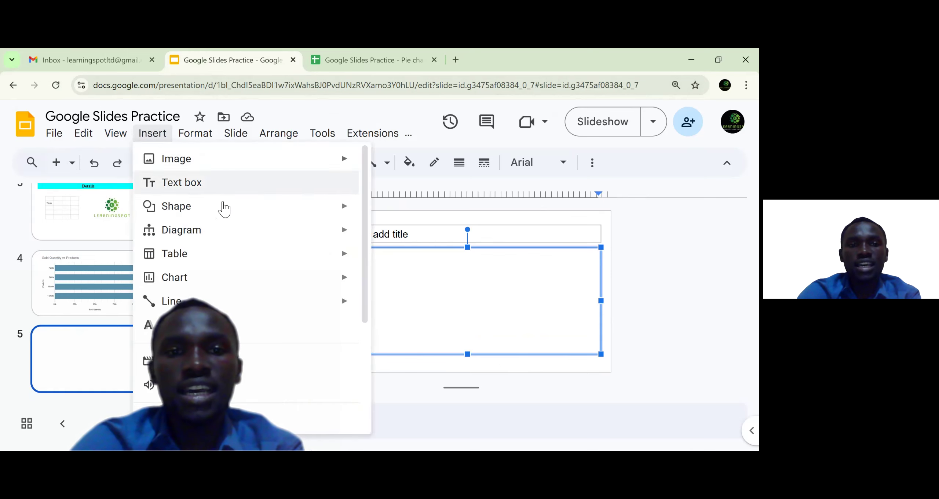
mouse_move(214, 235)
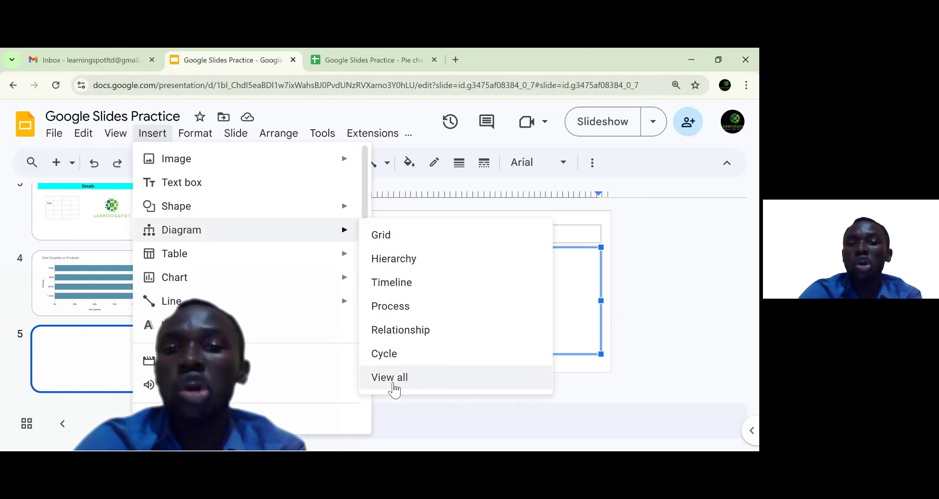
left_click(389, 377)
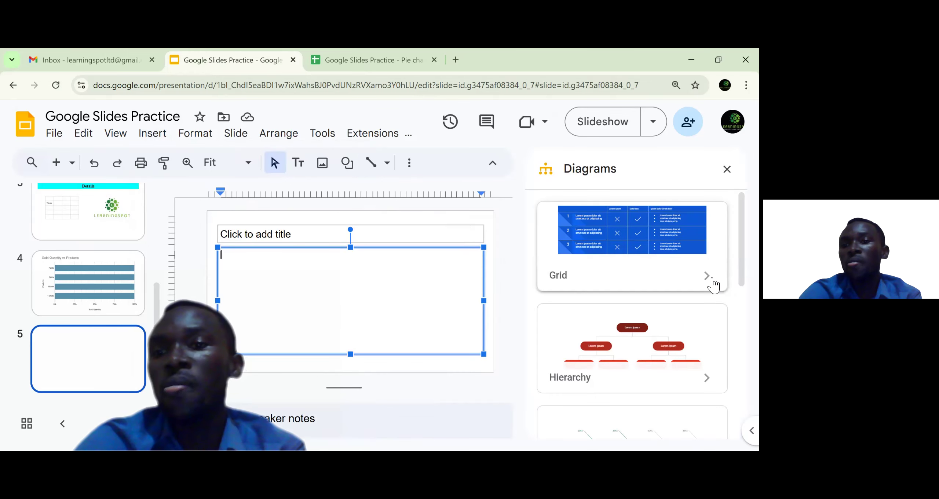
mouse_move(740, 248)
left_mouse_down()
mouse_move(736, 335)
mouse_move(717, 394)
mouse_move(738, 433)
mouse_move(736, 236)
left_mouse_up()
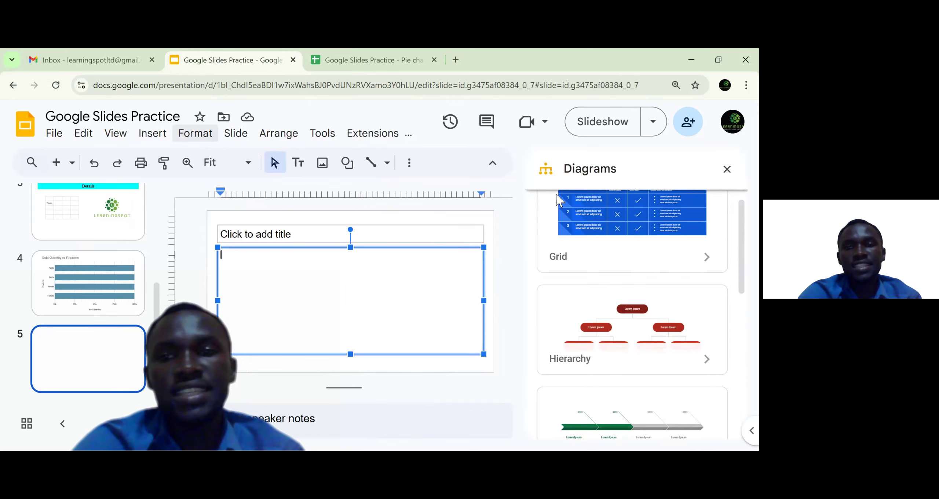
left_click_drag(740, 255, 739, 247)
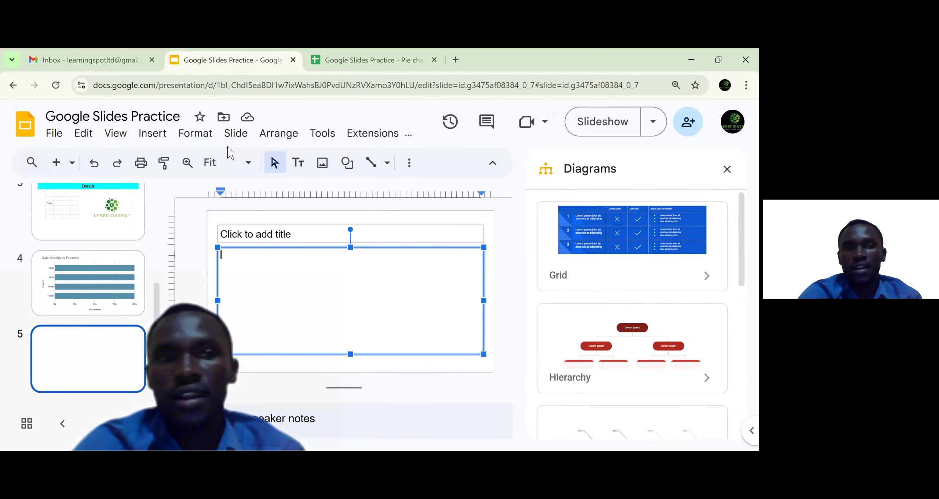
left_click(153, 133)
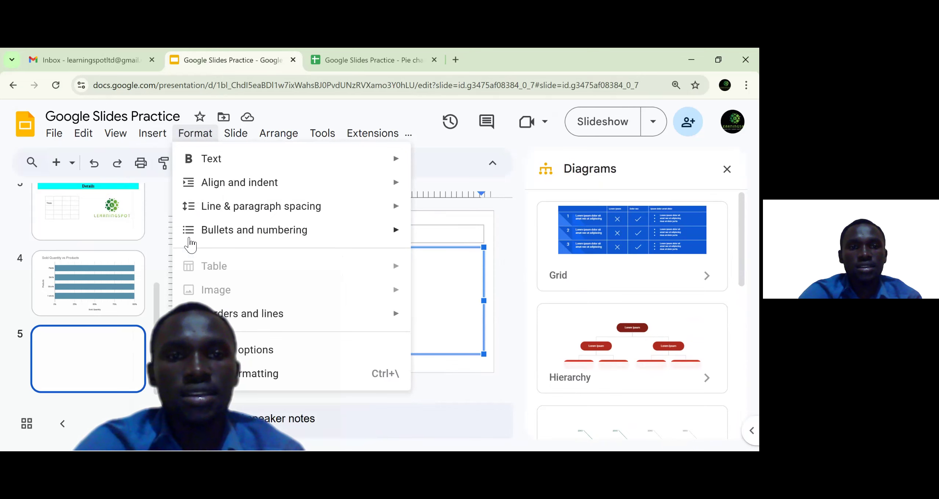
mouse_move(153, 133)
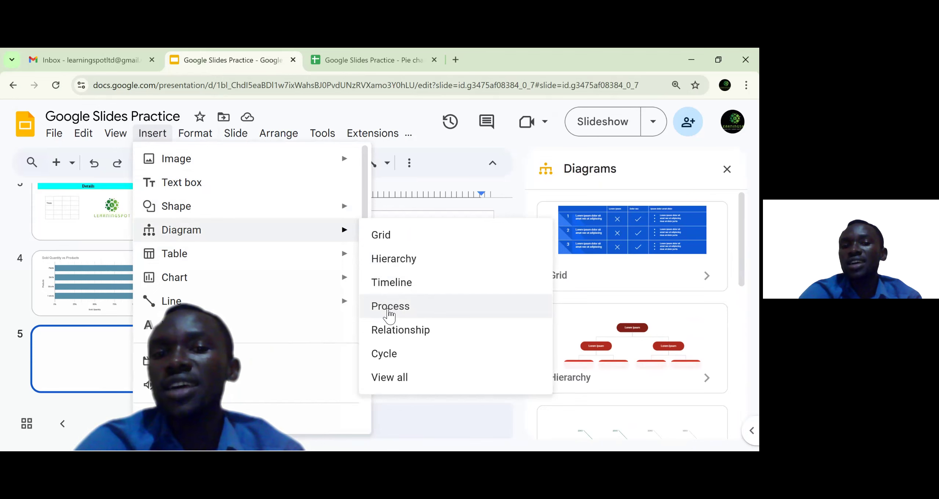
left_click(390, 313)
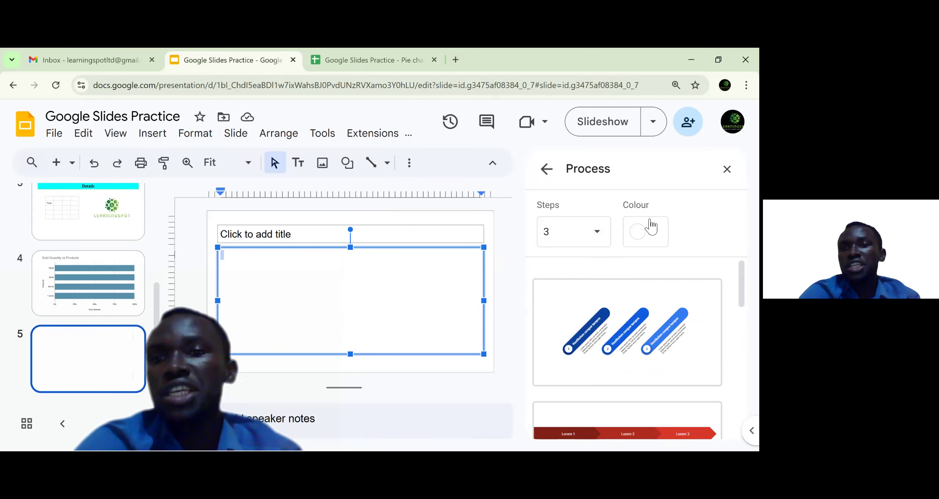
Set the Process diagram templates to 5 steps and the colour green.
left_click(597, 239)
left_click(570, 275)
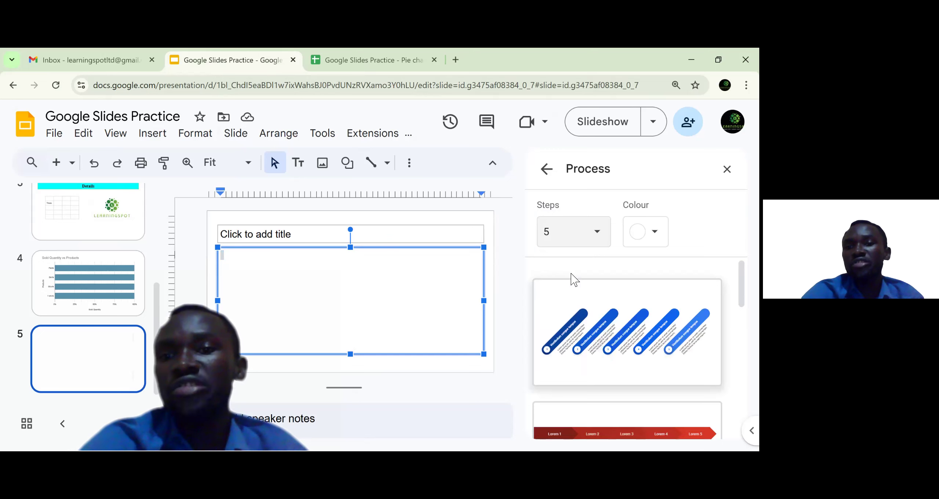
left_click(658, 234)
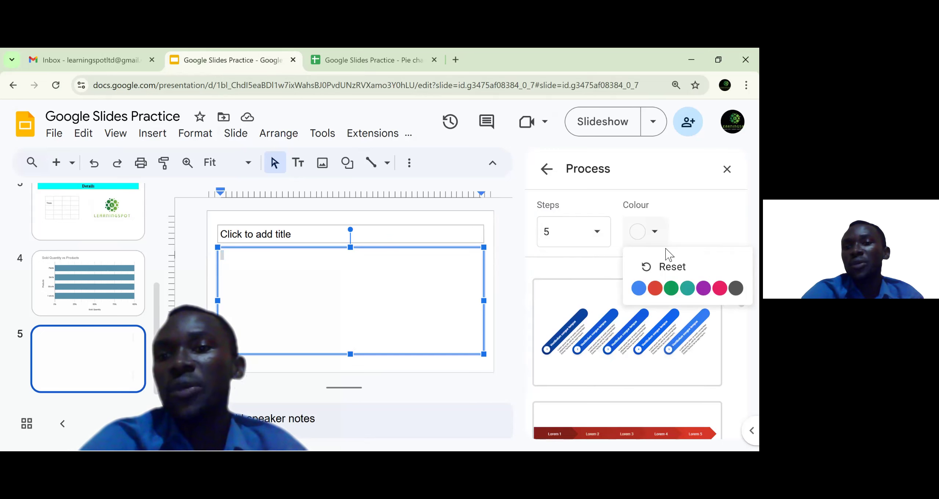
left_click(670, 288)
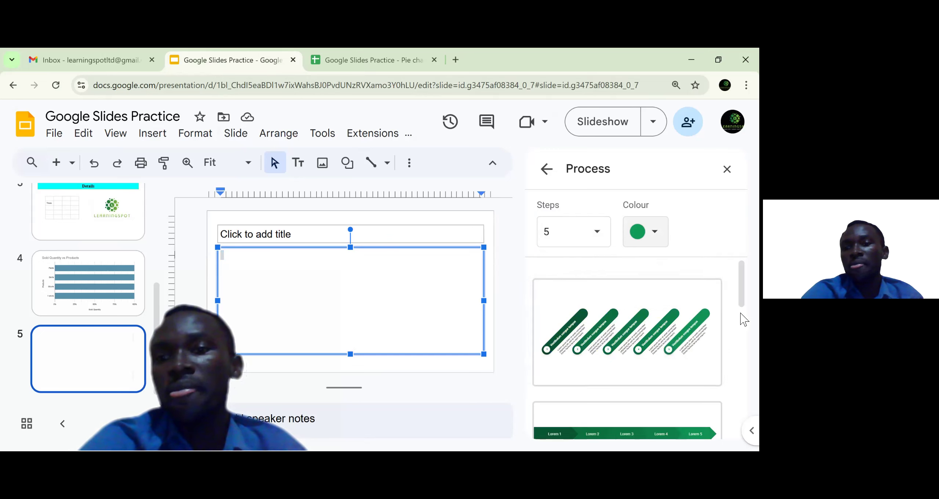
Browse the green five-step process templates, insert the diagonal-bar diagram on slide 5, and close the diagram gallery.
left_click_drag(739, 289, 739, 383)
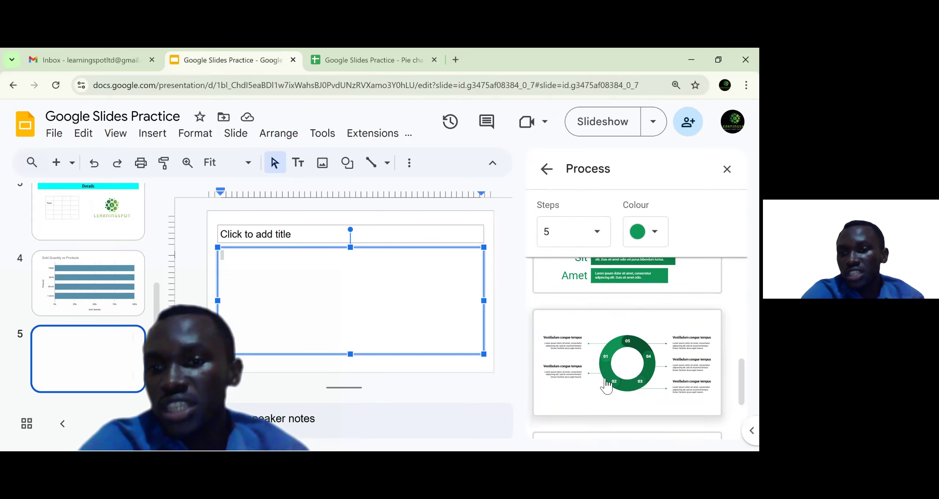
scroll(740, 383, "down", 3)
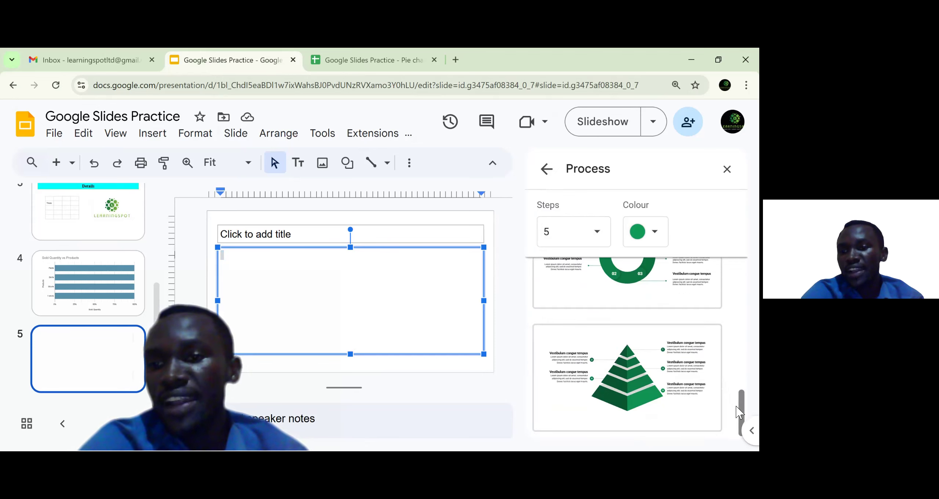
left_click_drag(740, 410, 742, 332)
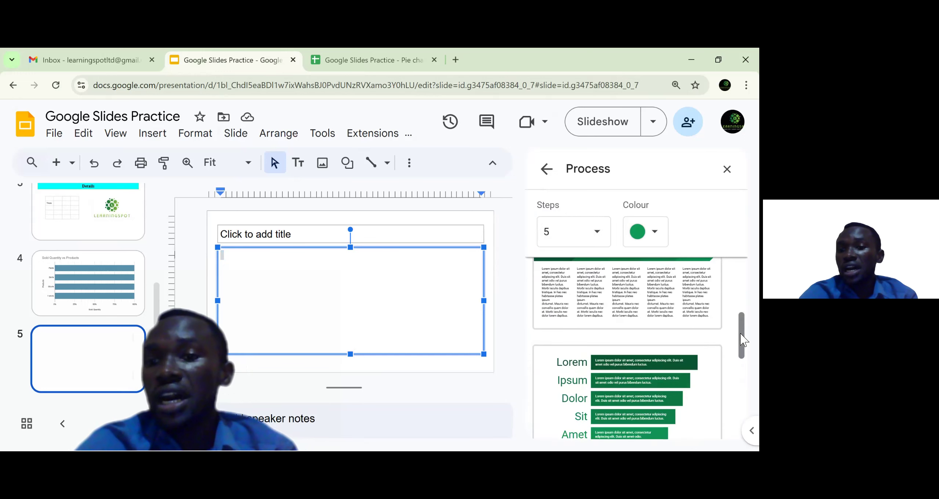
left_click_drag(740, 333, 741, 350)
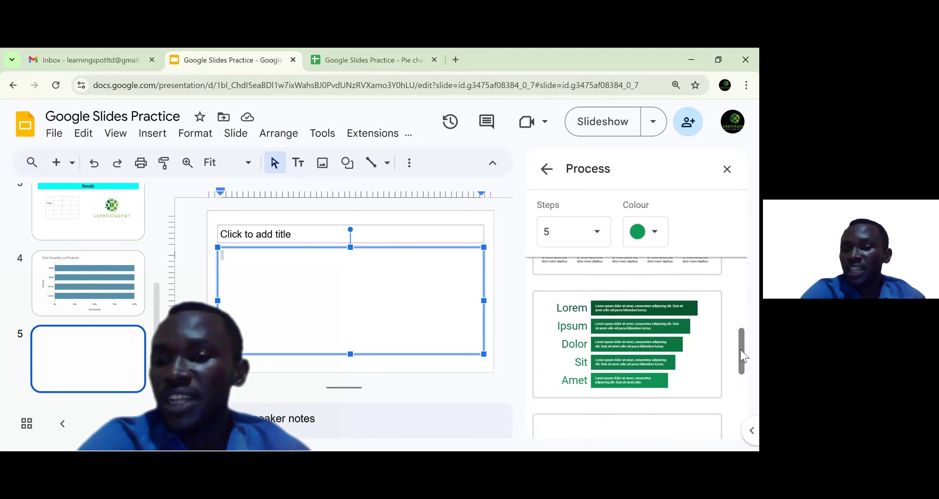
left_click_drag(740, 349, 741, 285)
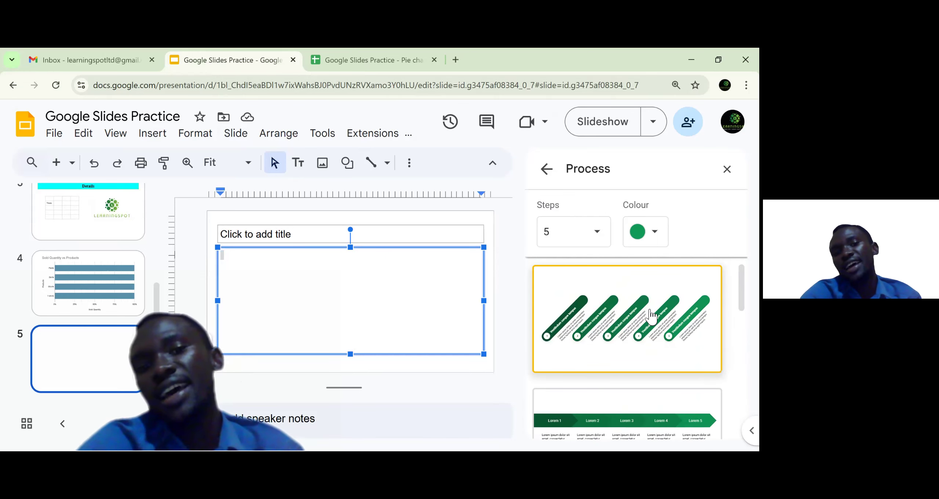
left_click(651, 316)
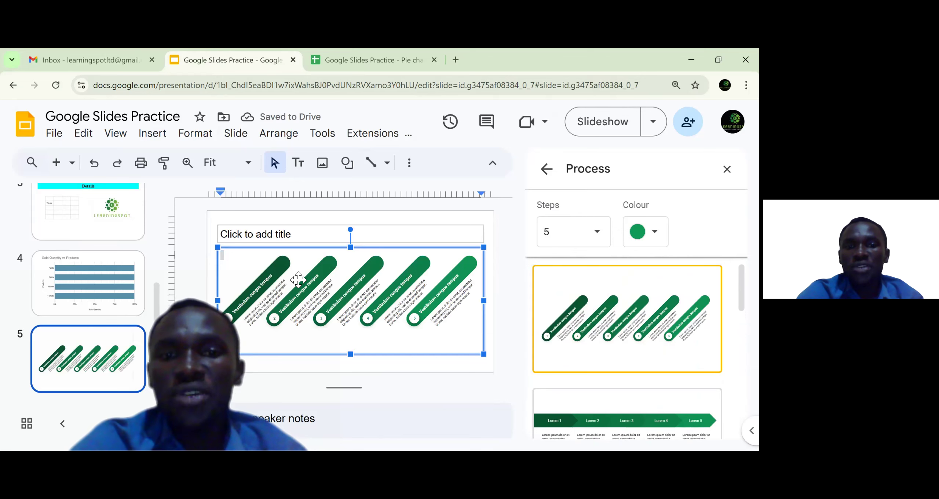
left_click(547, 169)
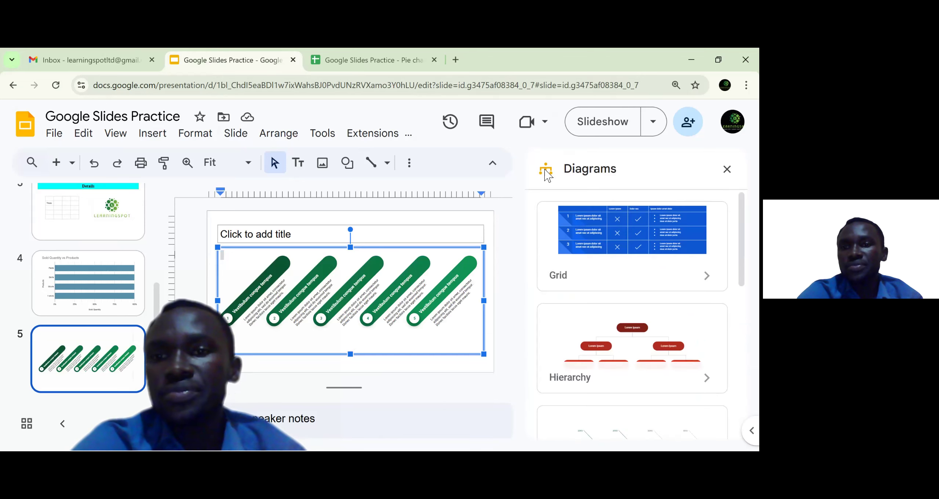
left_click(727, 169)
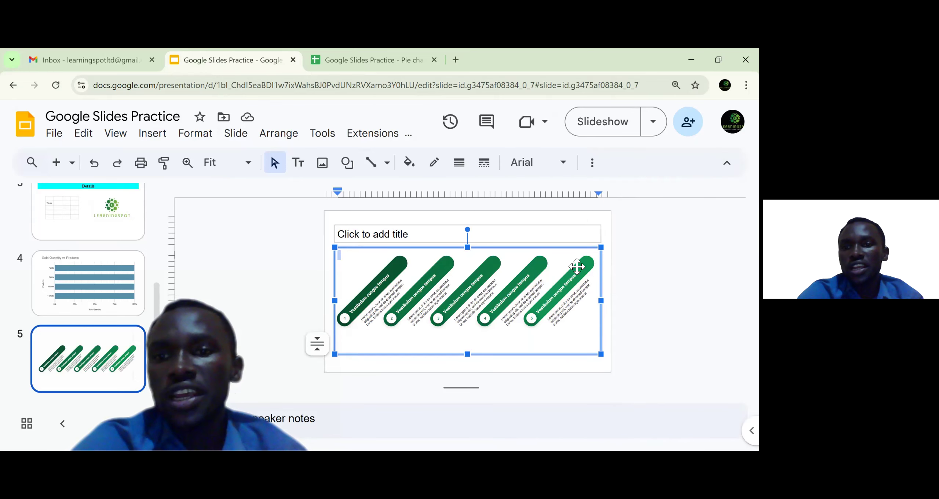
Replace the first diagonal bar's heading with "Register Yourself".
left_click(388, 284)
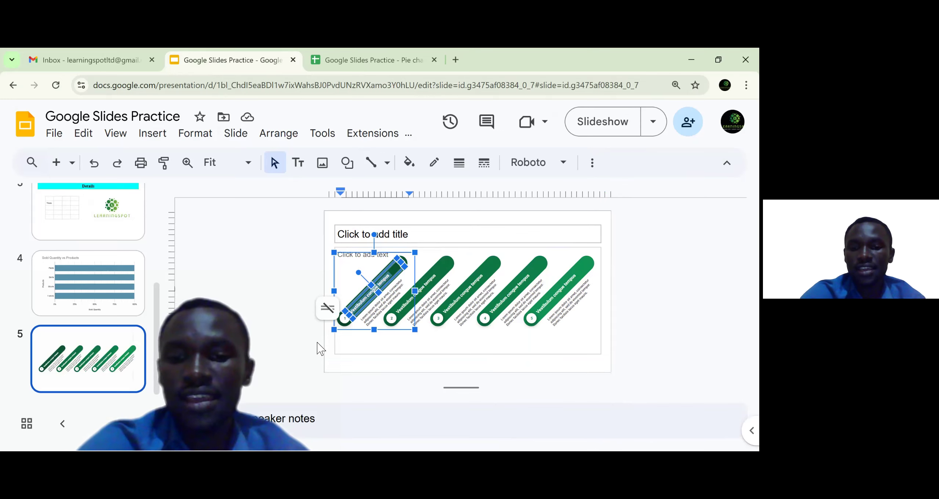
key("BackSpace")
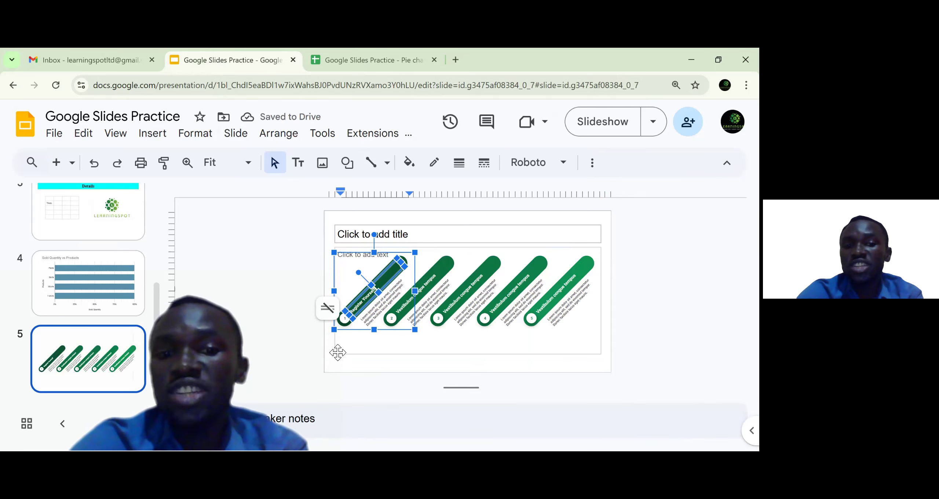
left_click_drag(338, 352, 325, 353)
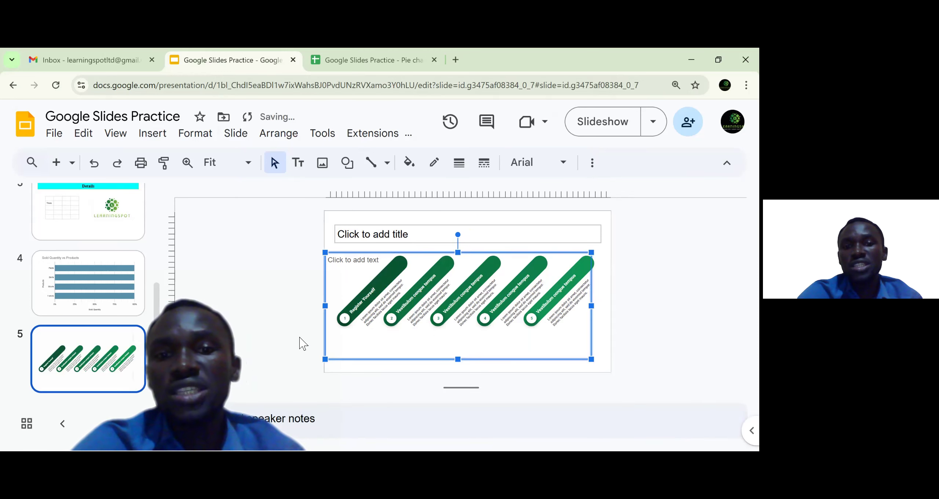
Replace the first bar's description with "For you to register, you need to submit all required documents.".
left_click(354, 304)
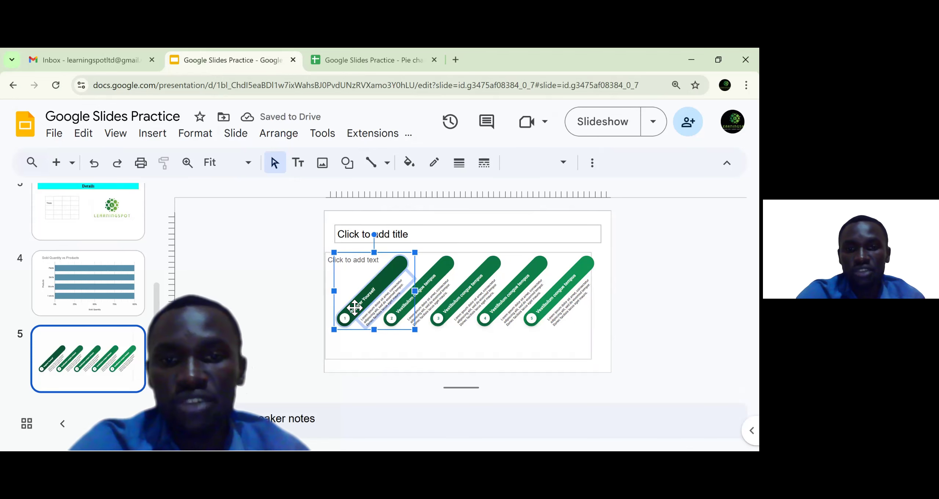
left_click(374, 320)
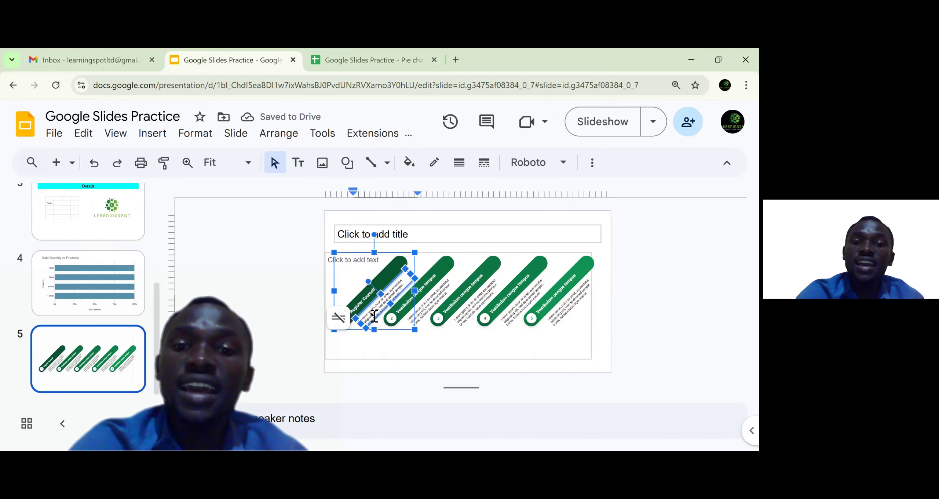
key("ctrl+a")
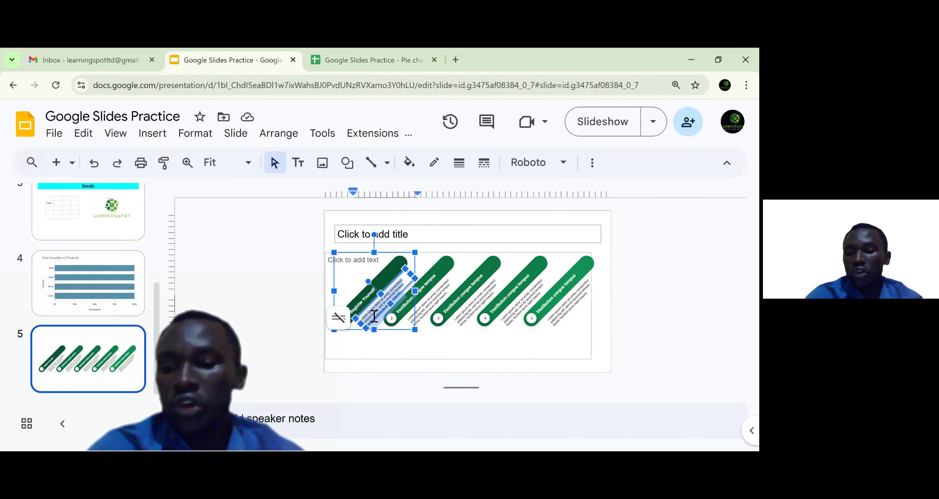
key("BackSpace")
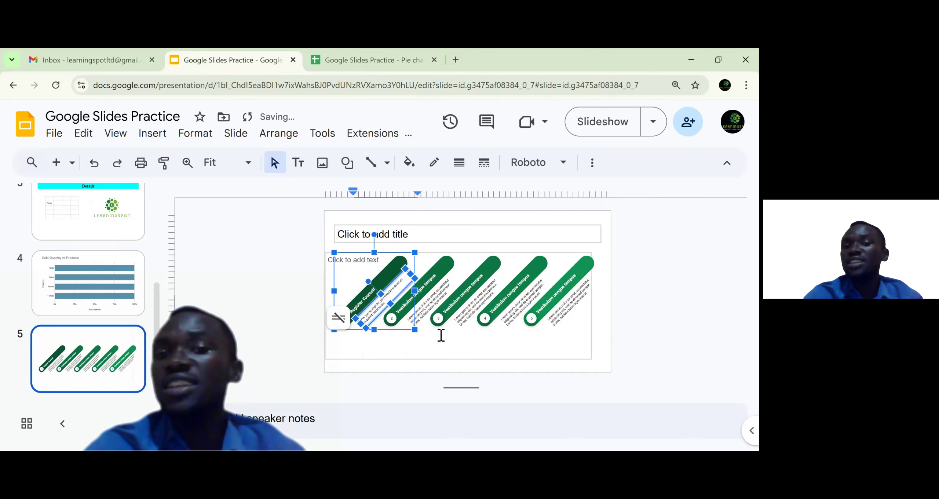
Replace the second bar's heading with "Pay Registration Fee", correcting the spelling of Registration.
left_click(431, 284)
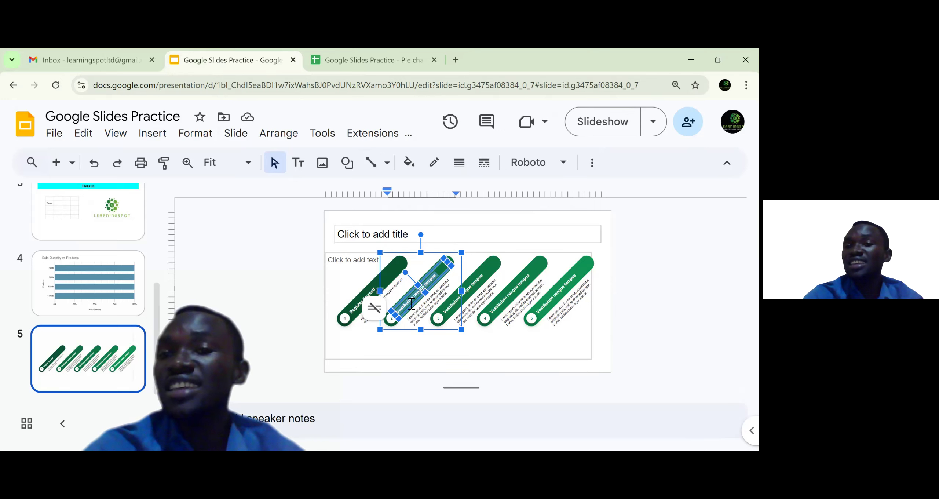
type("Pay Registeration Fee")
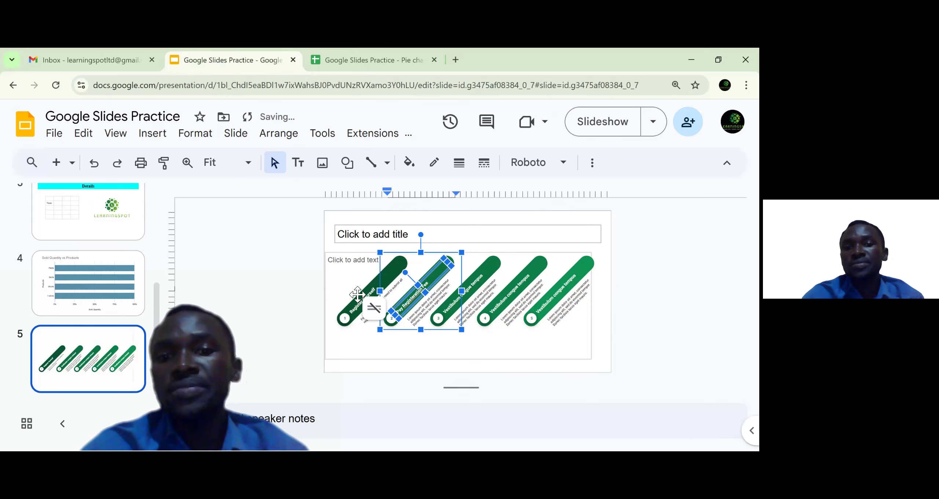
left_click(358, 294)
left_click(409, 299)
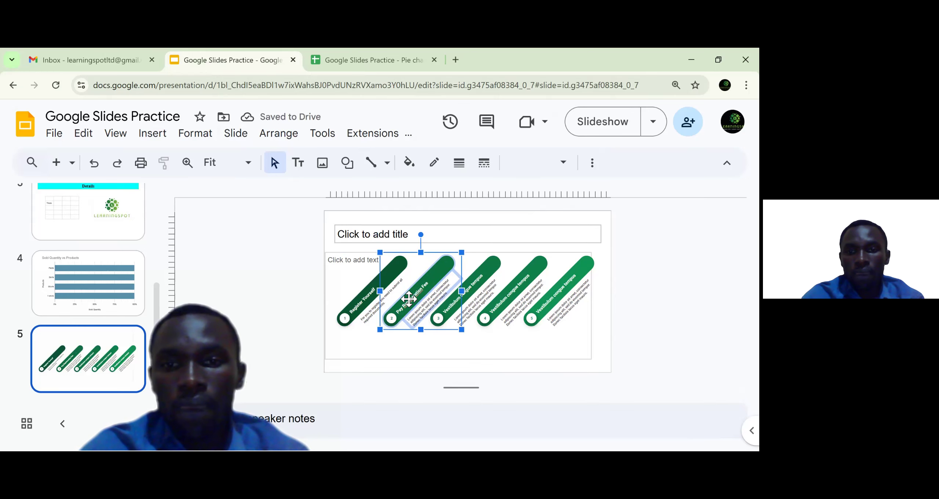
double_click(414, 303)
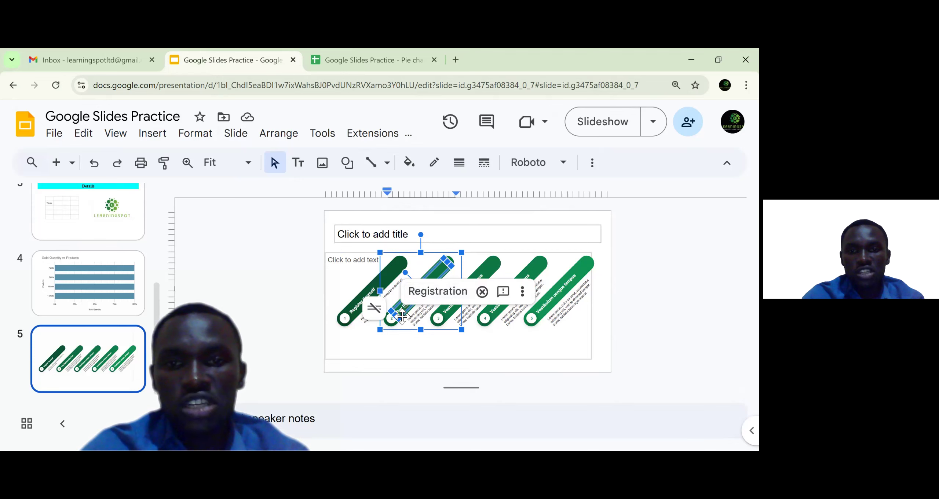
left_click(367, 287)
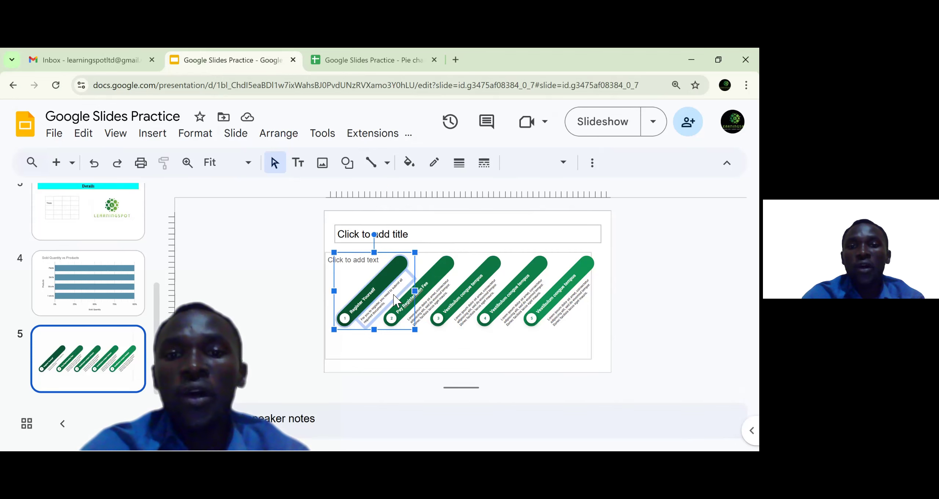
double_click(409, 304)
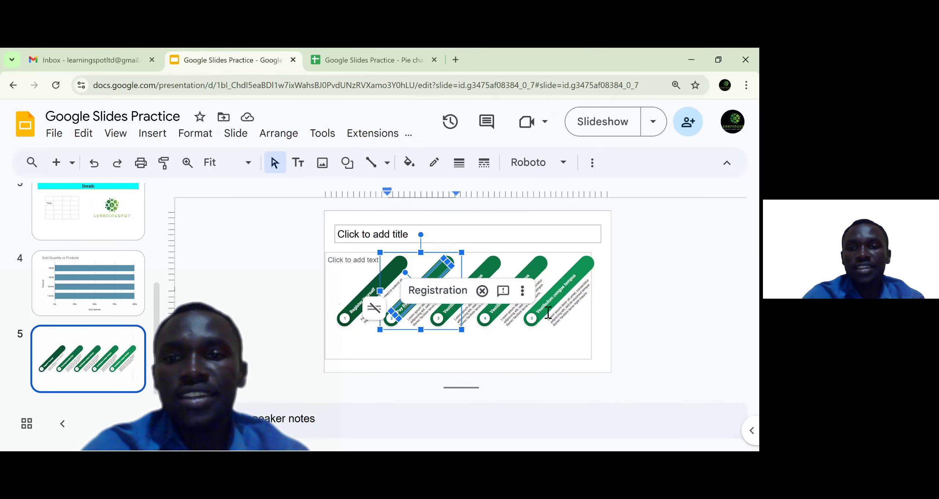
left_click(565, 314)
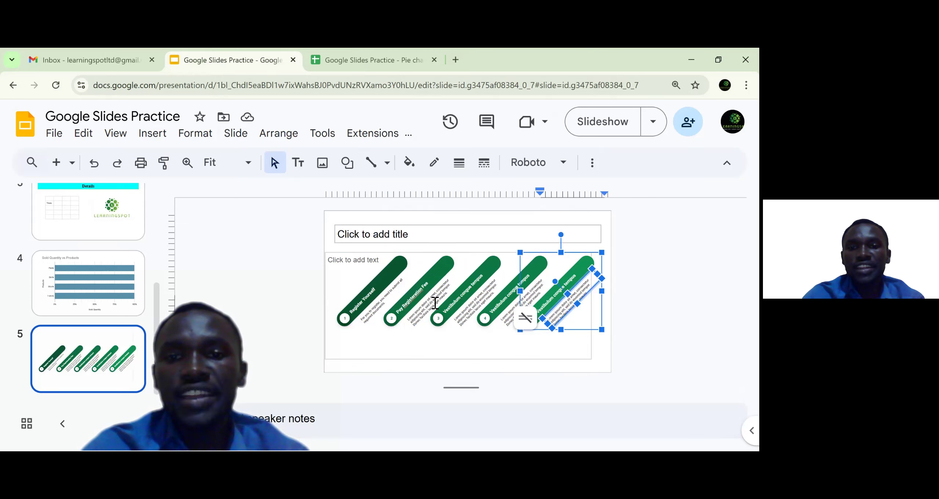
left_click(416, 300)
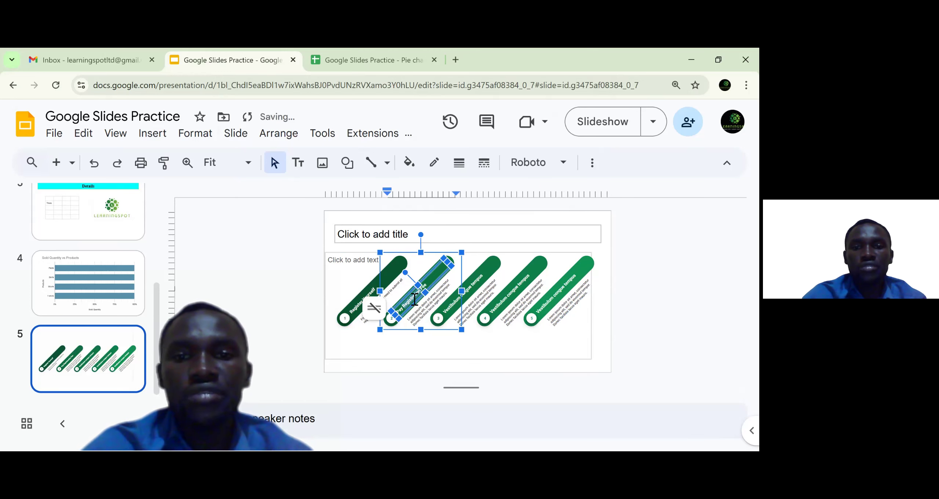
right_click(415, 299)
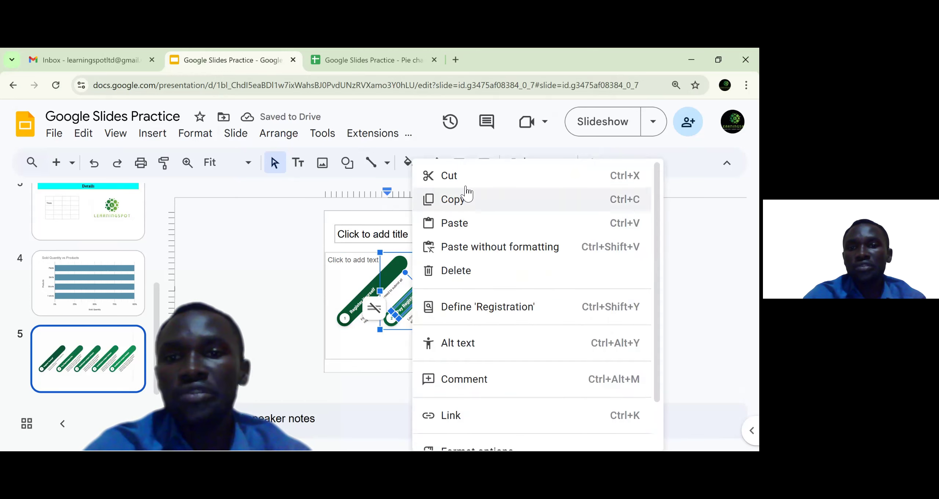
left_click(360, 280)
Replace the second bar's description with a note on checking the website for the registration fee.
left_click(438, 300)
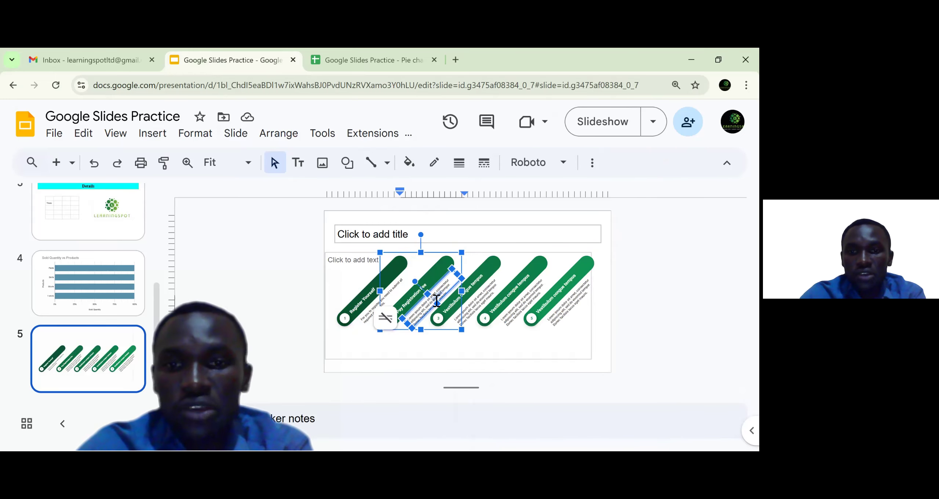
triple_click(436, 301)
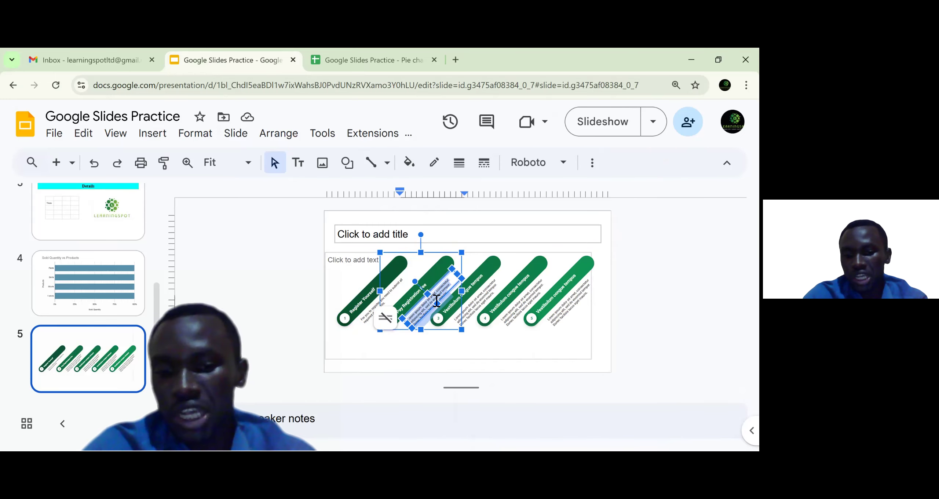
type("Ch")
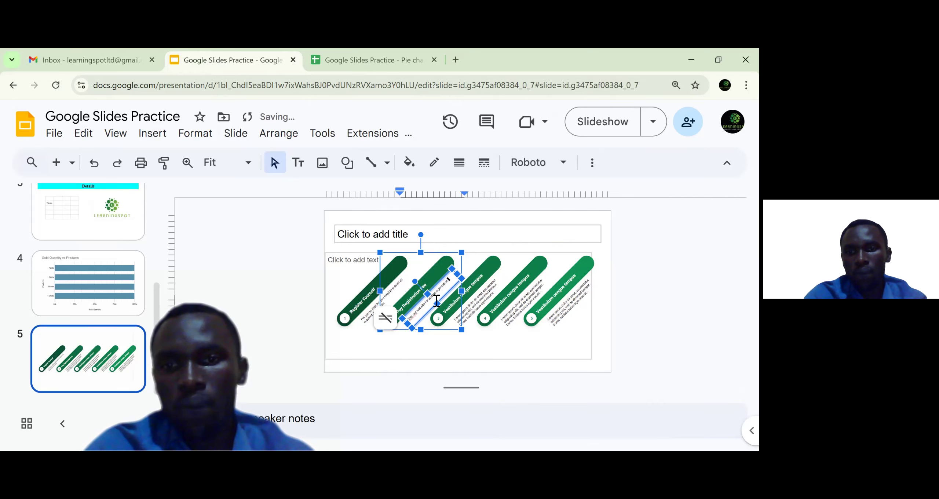
left_click(480, 311)
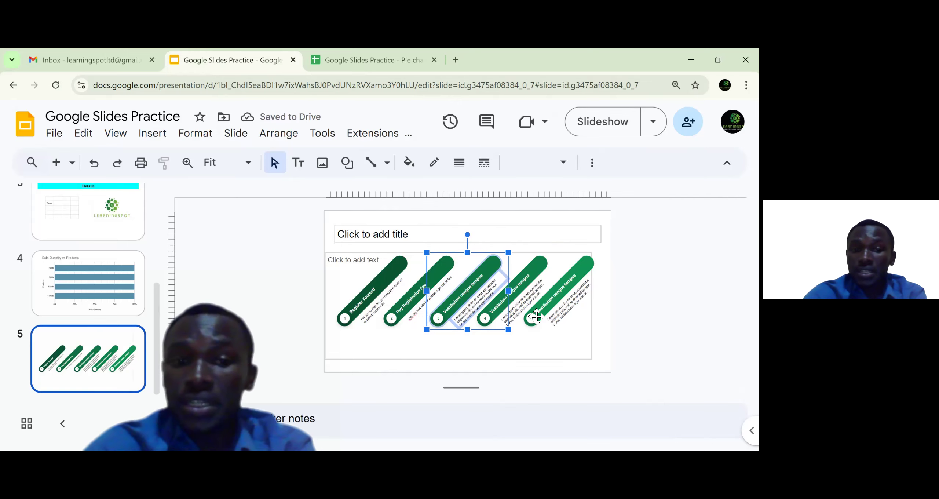
Examine the ordering, rotation, centring and ungrouping options available for the first bar of the process diagram.
left_click(373, 300)
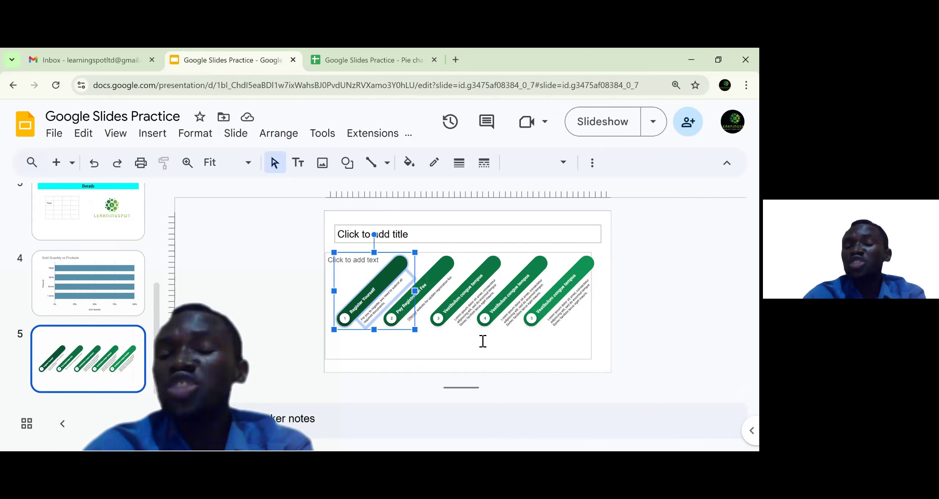
right_click(380, 271)
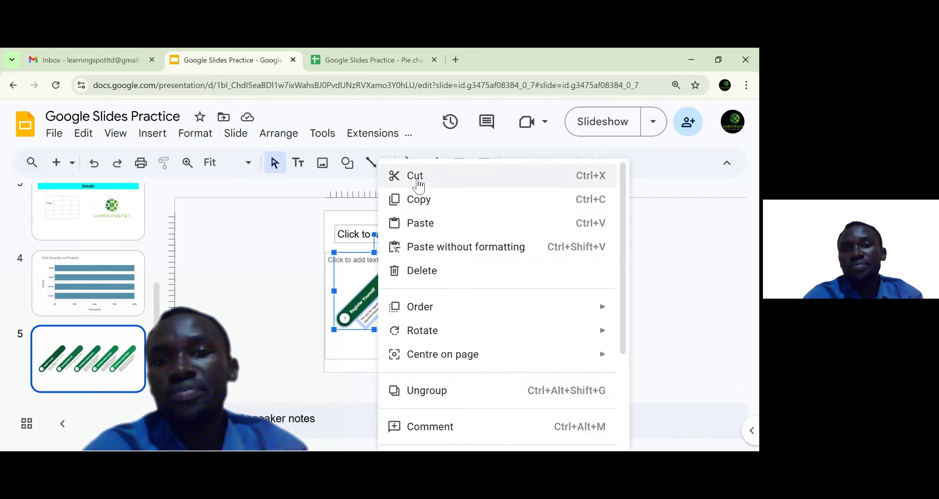
mouse_move(412, 318)
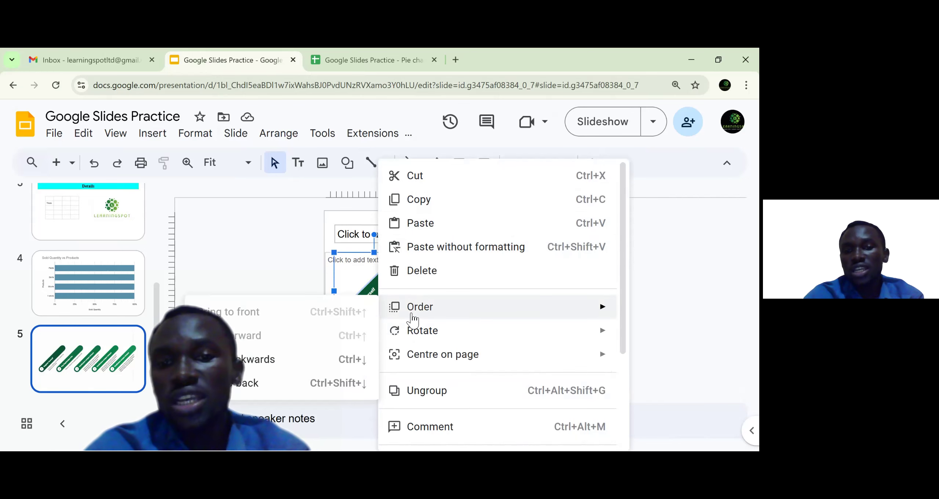
mouse_move(451, 367)
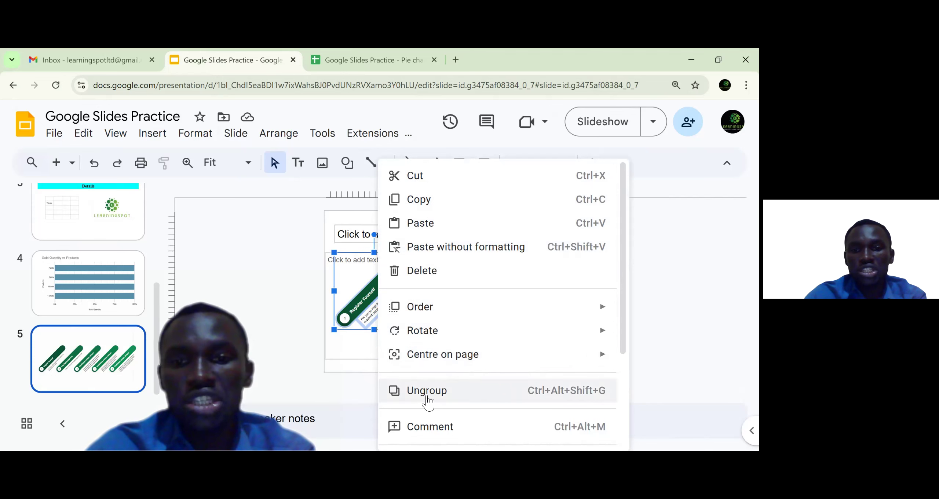
left_click(357, 289)
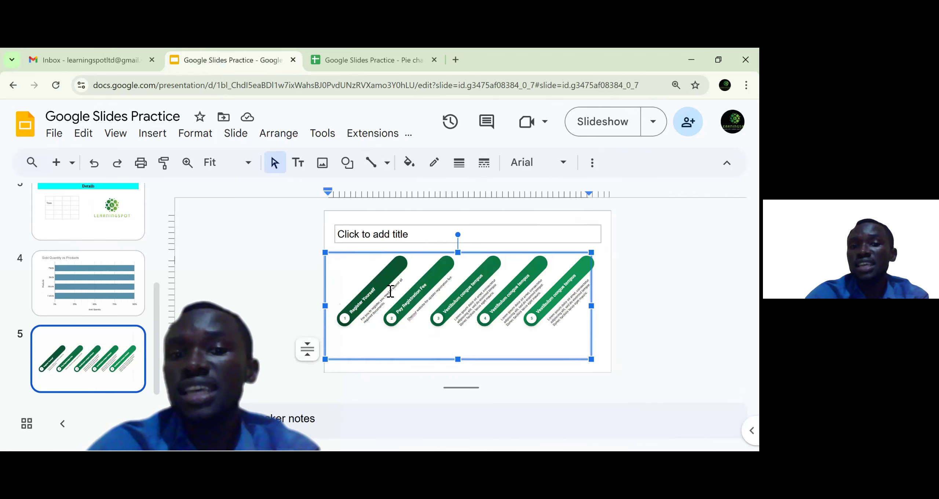
left_click(437, 293)
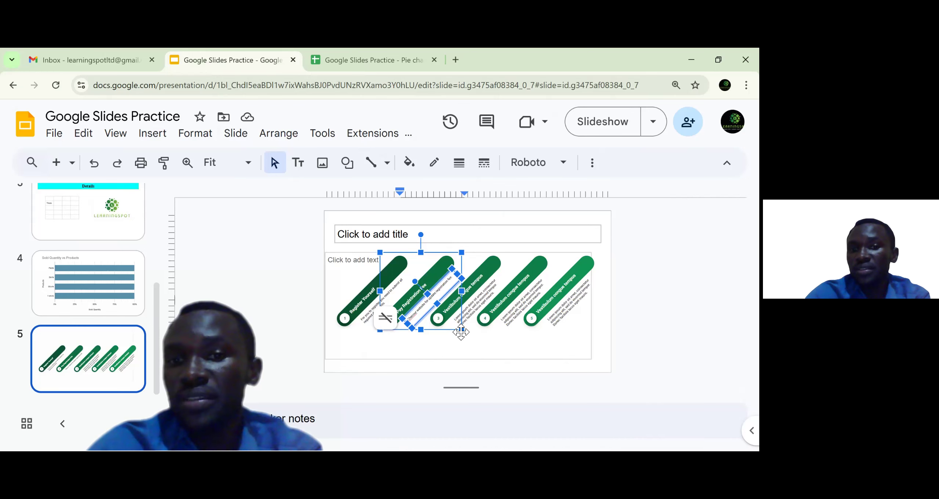
left_click(348, 322)
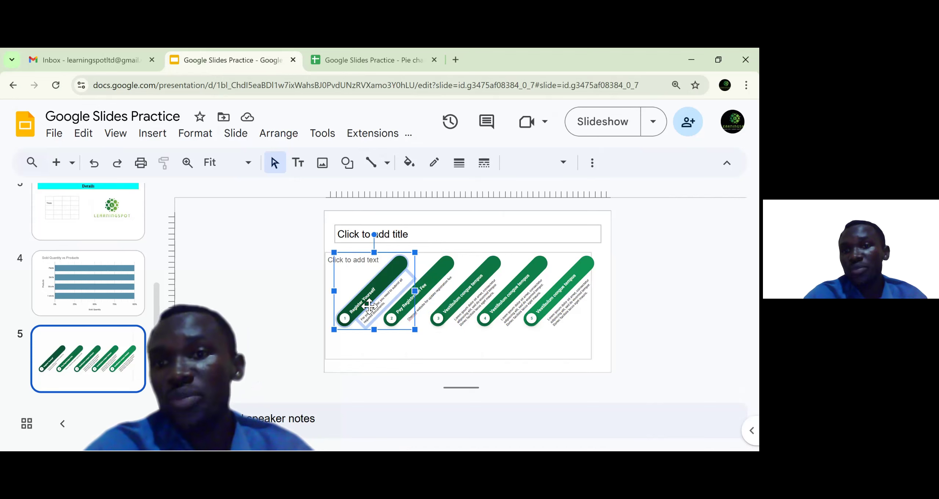
right_click(392, 266)
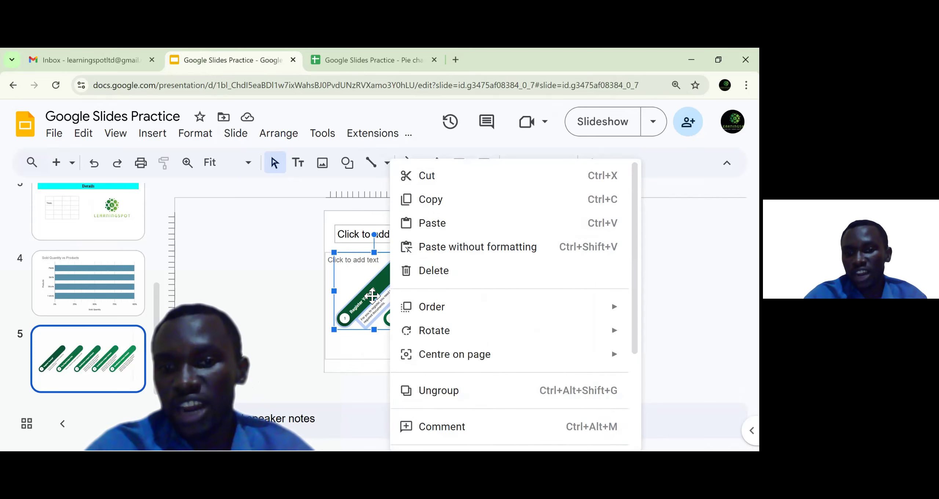
left_click(352, 274)
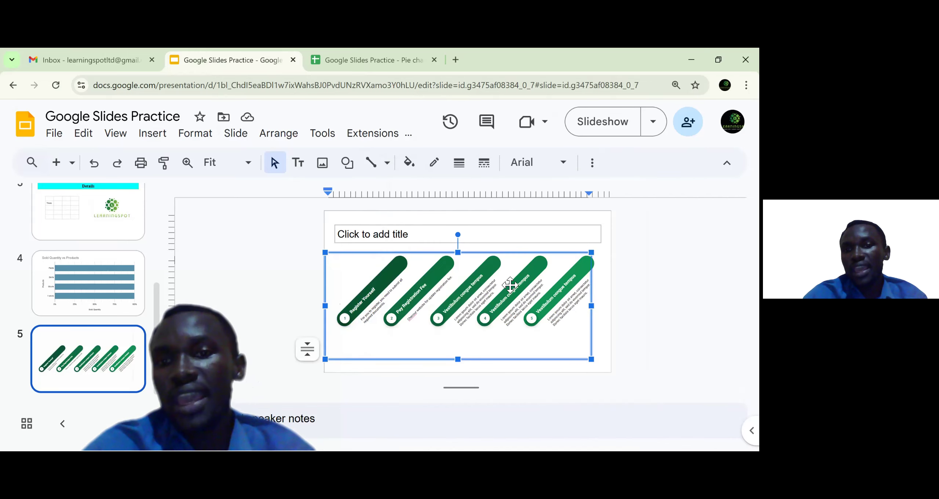
left_click(510, 285)
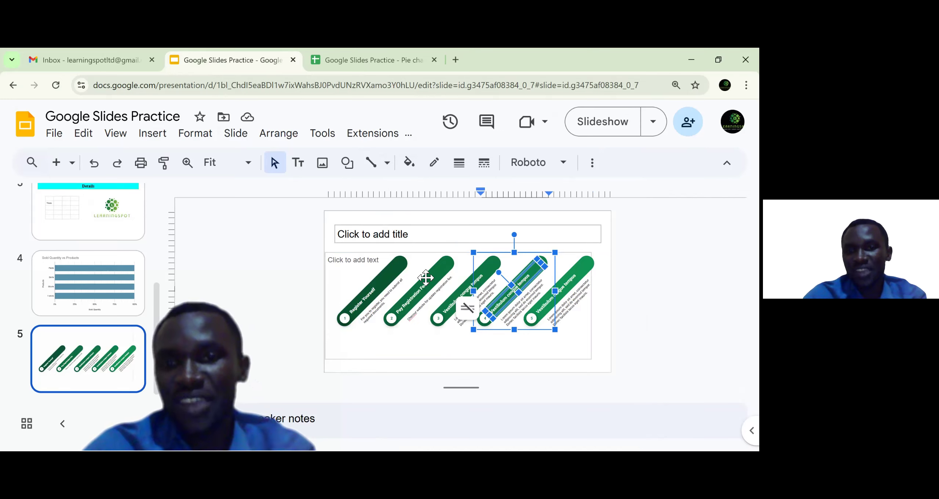
left_click(391, 286)
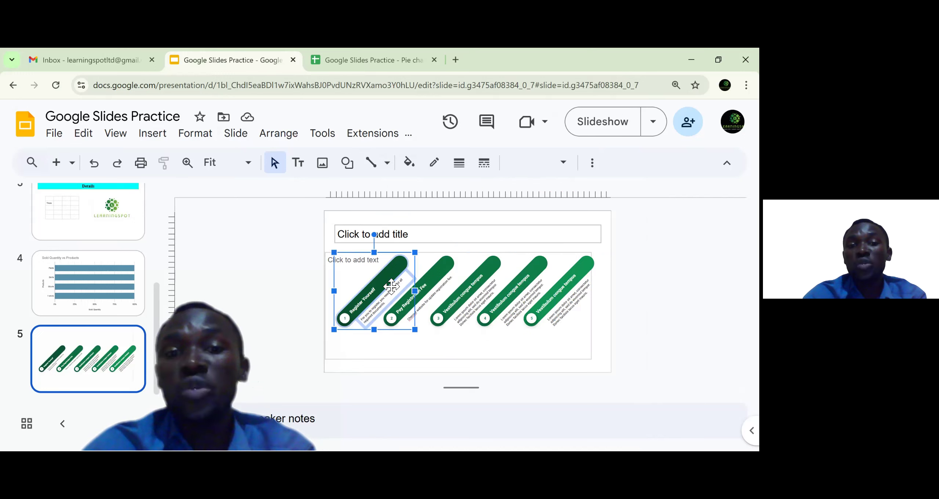
left_click(517, 292)
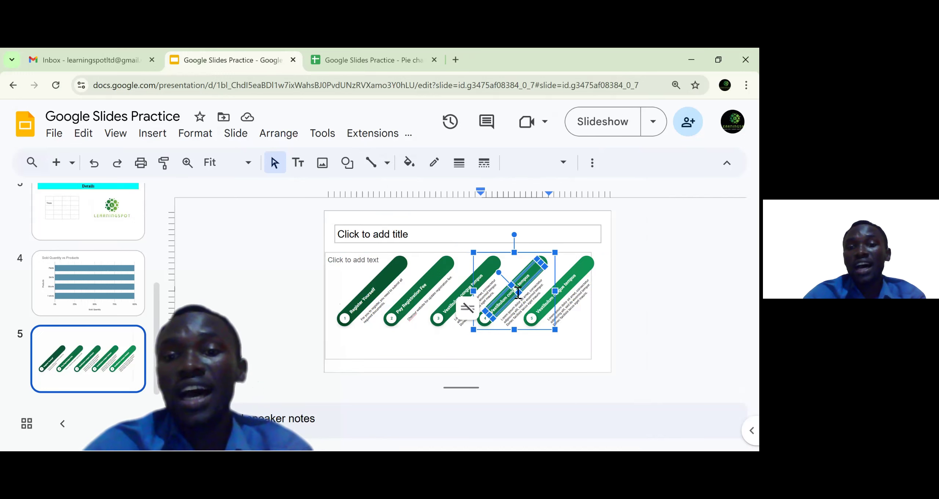
right_click(414, 289)
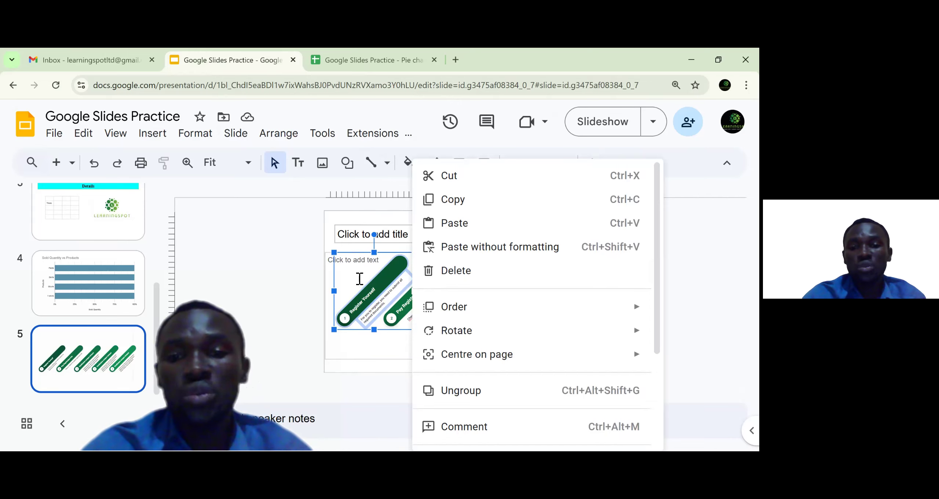
left_click(294, 286)
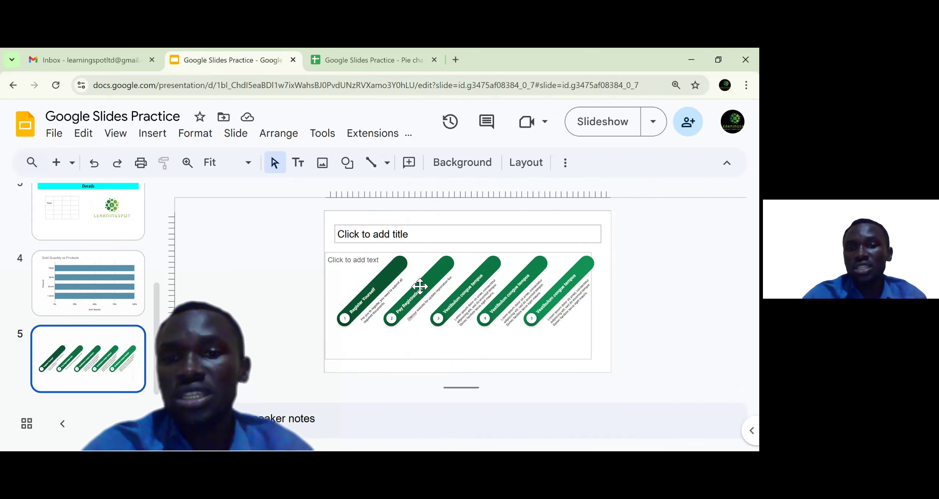